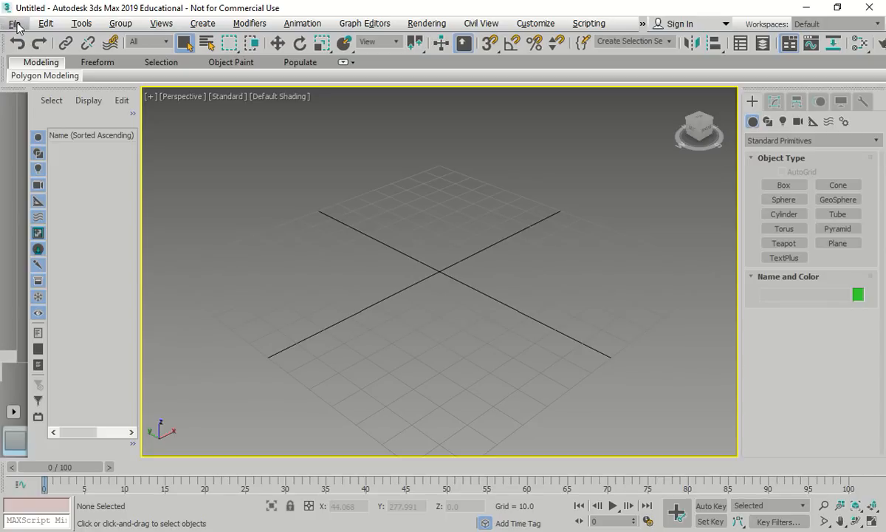
Save the scene as Hole-Finish in the Unit-M4 folder, replacing the existing file.
click(51, 139)
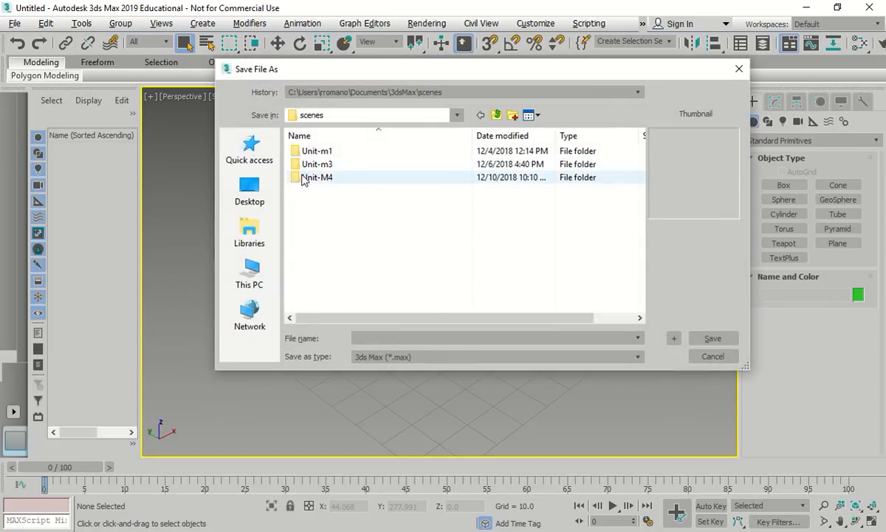
double_click(332, 181)
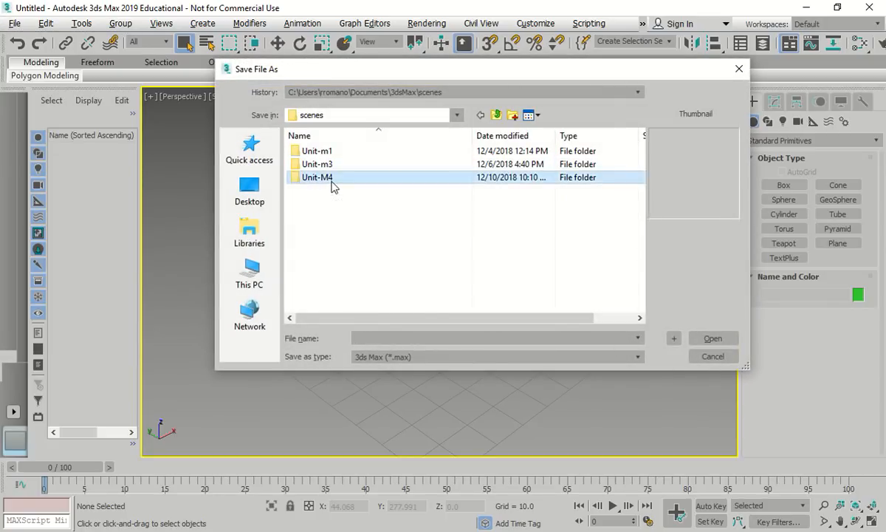
click(320, 152)
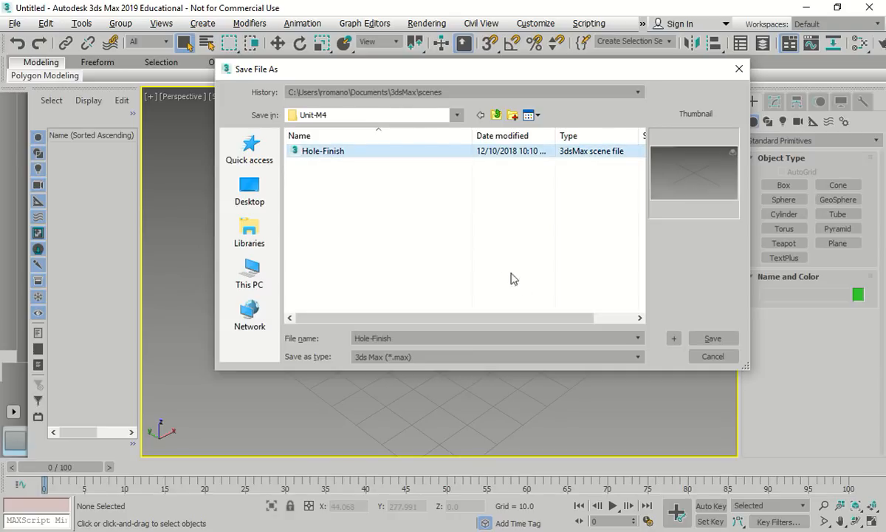
click(703, 339)
click(465, 325)
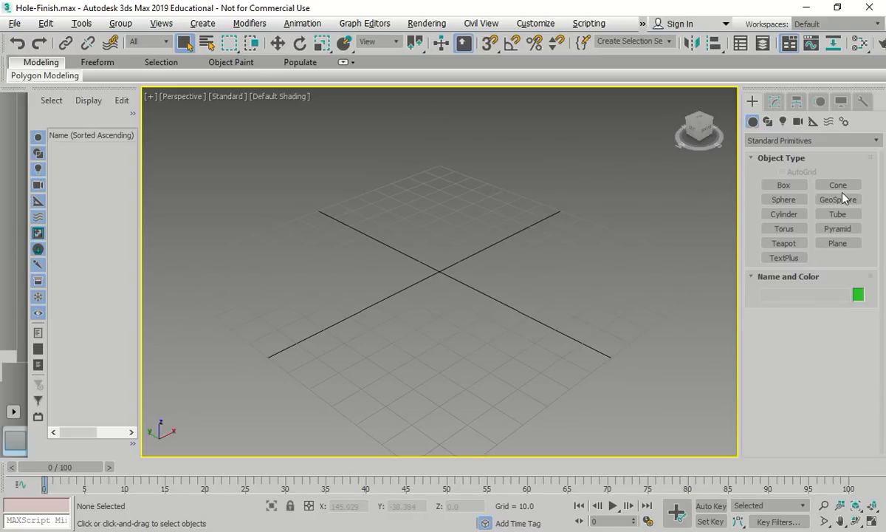
Create a plane across the middle of the grid with length 50 and width 50.
click(842, 246)
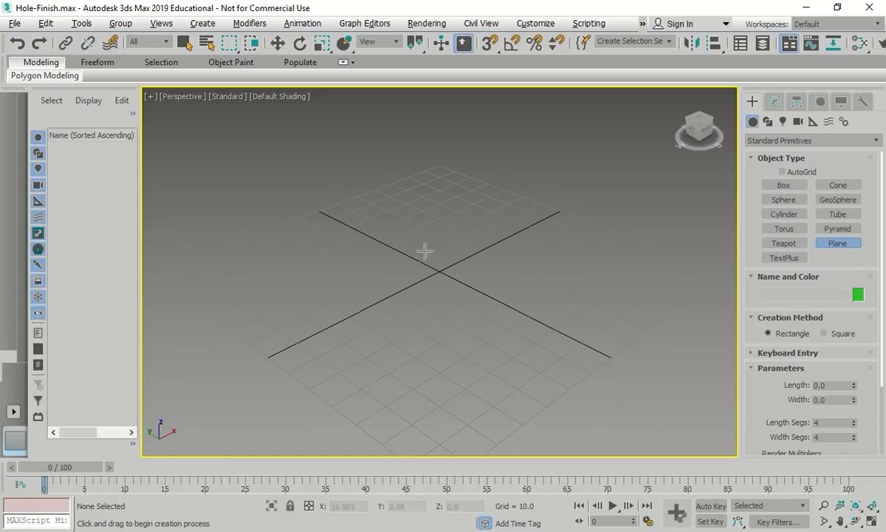
drag(488, 359, 439, 205)
drag(846, 386, 713, 385)
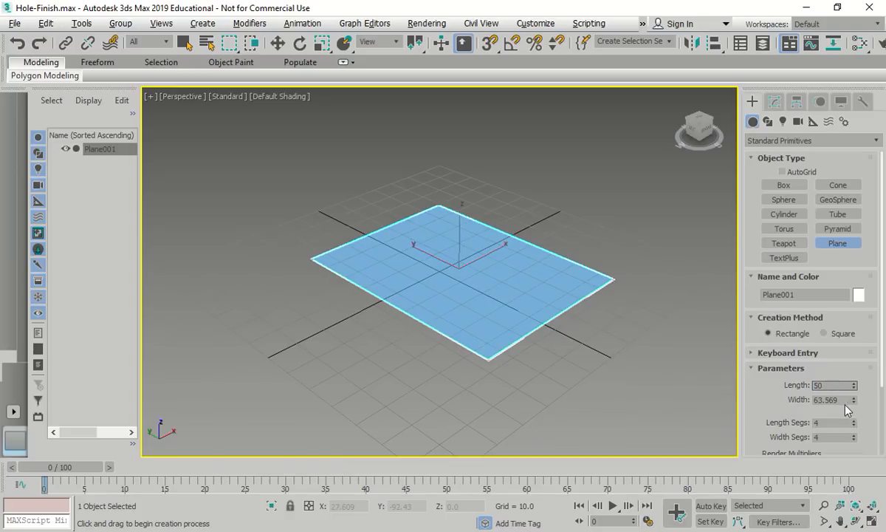
text(50)
key(Tab)
text(50)
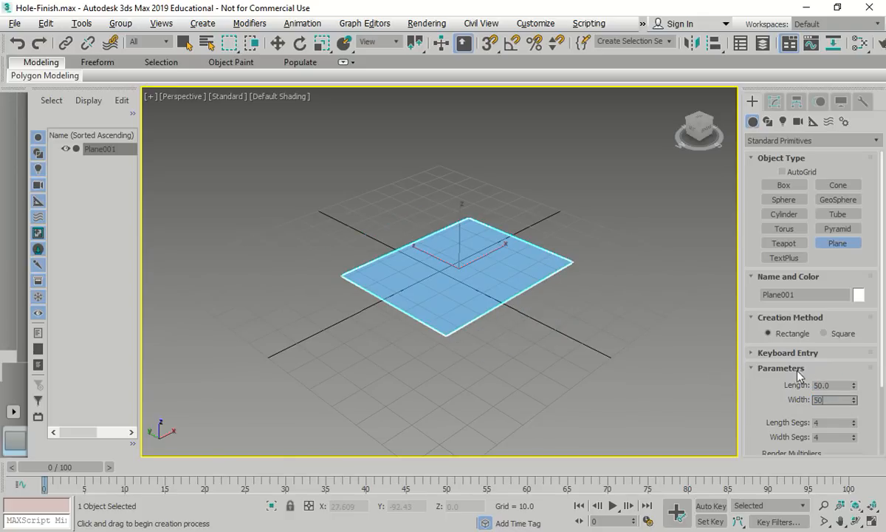
Set the plane's length segments and width segments to 2.
key(Tab)
text(2)
click(832, 437)
key(BackSpace)
text(2)
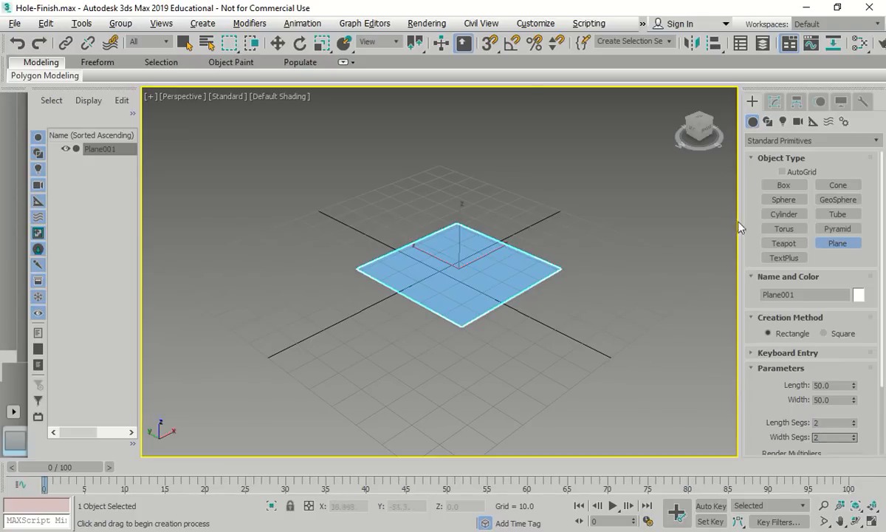
Move the plane to the world origin by setting its absolute X and Y position to 0.
right_click(277, 45)
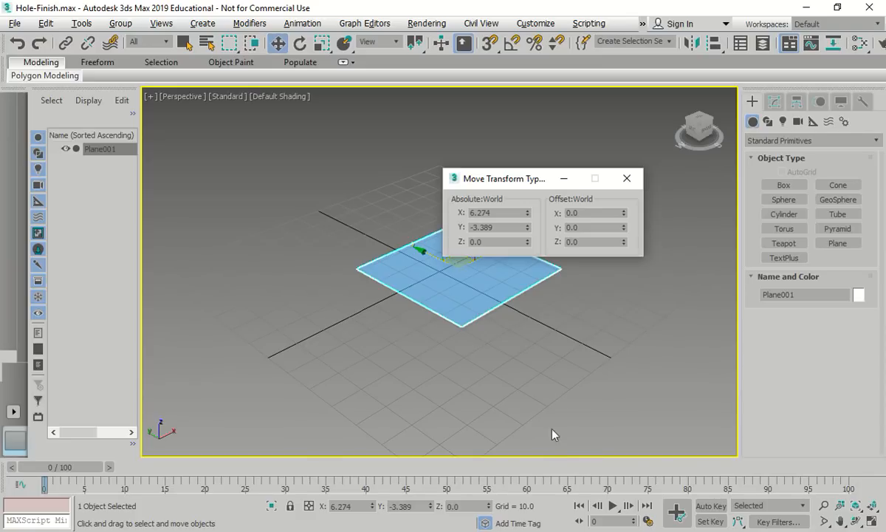
click(491, 213)
text(0)
key(Tab)
text(0)
click(592, 299)
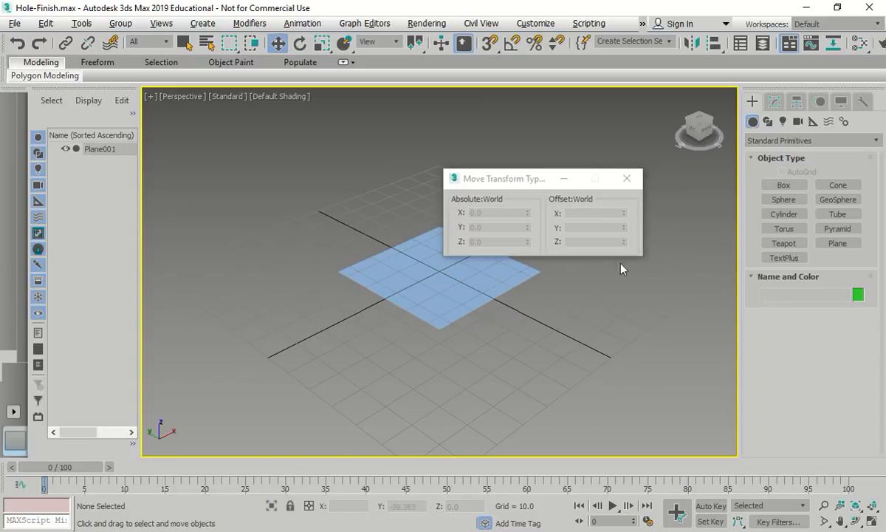
click(626, 178)
Bring up the plane's modification settings and hide the viewport grid.
click(775, 102)
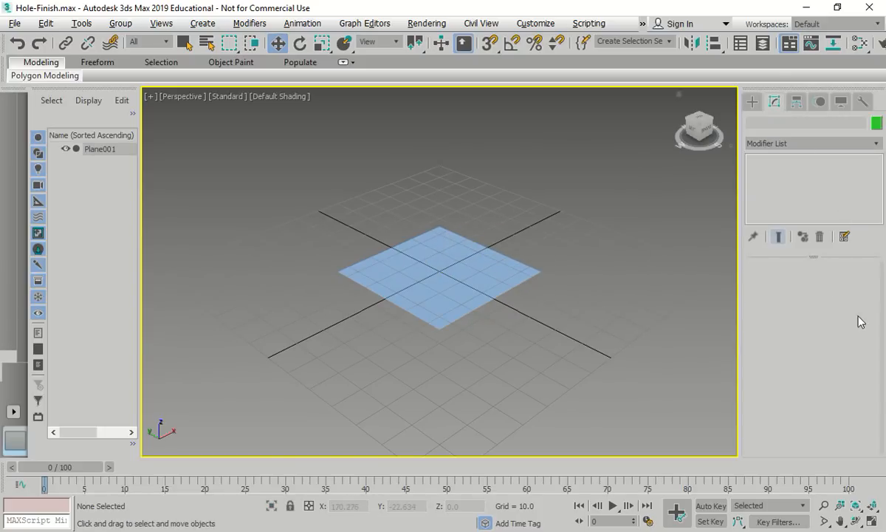
click(476, 254)
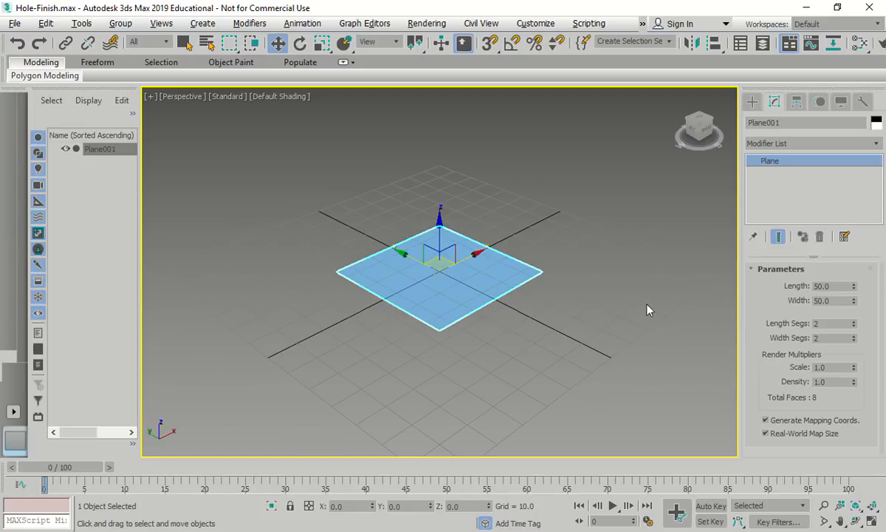
click(614, 292)
key(g)
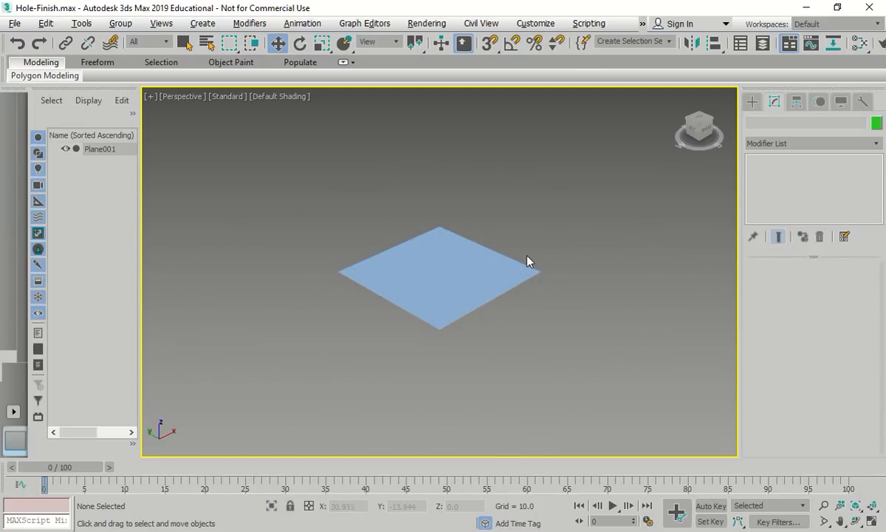
click(518, 270)
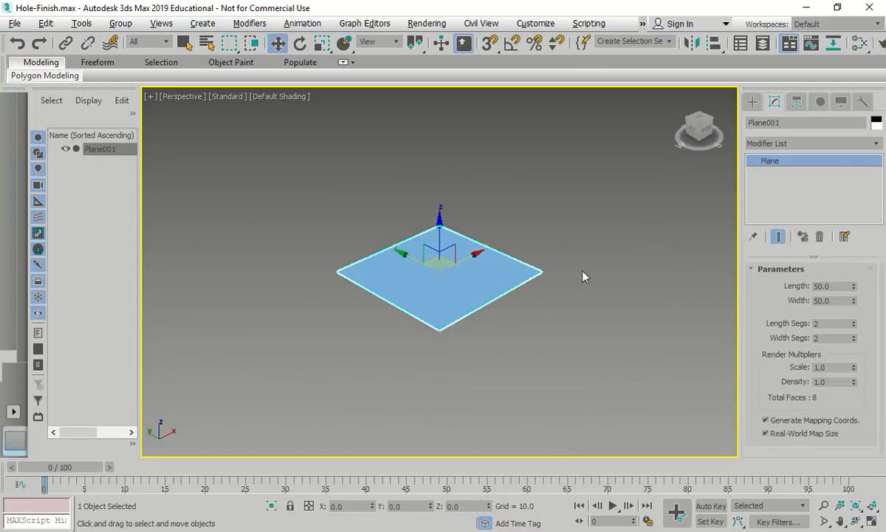
right_click(462, 266)
mouse_move(493, 417)
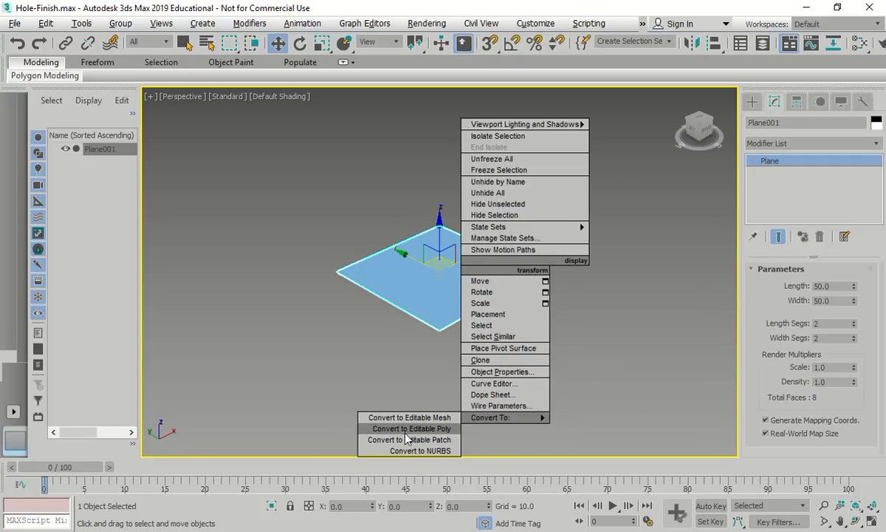
click(842, 143)
click(876, 143)
click(876, 143)
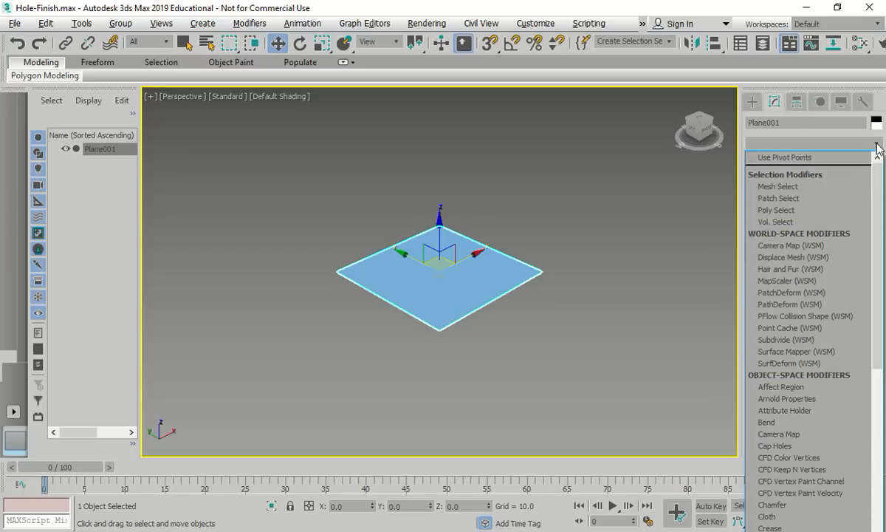
scroll(826, 245, down, 13)
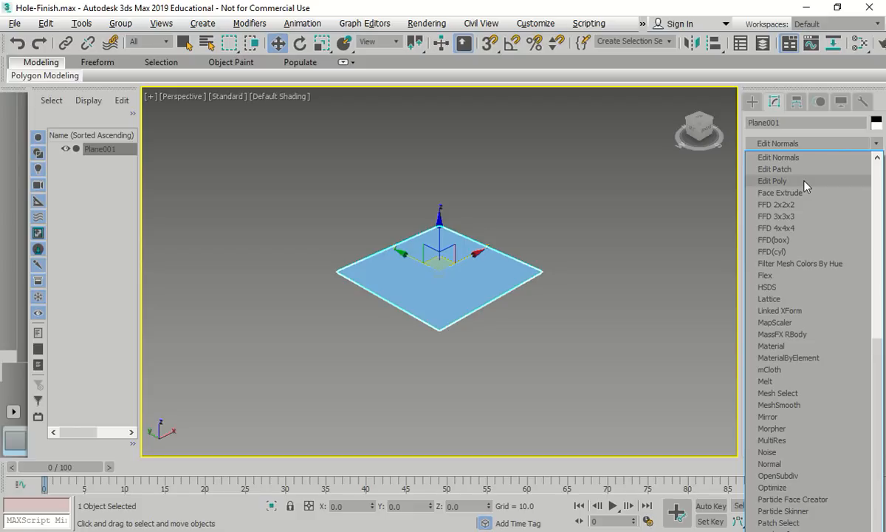
Convert the plane to an Editable Poly.
click(522, 279)
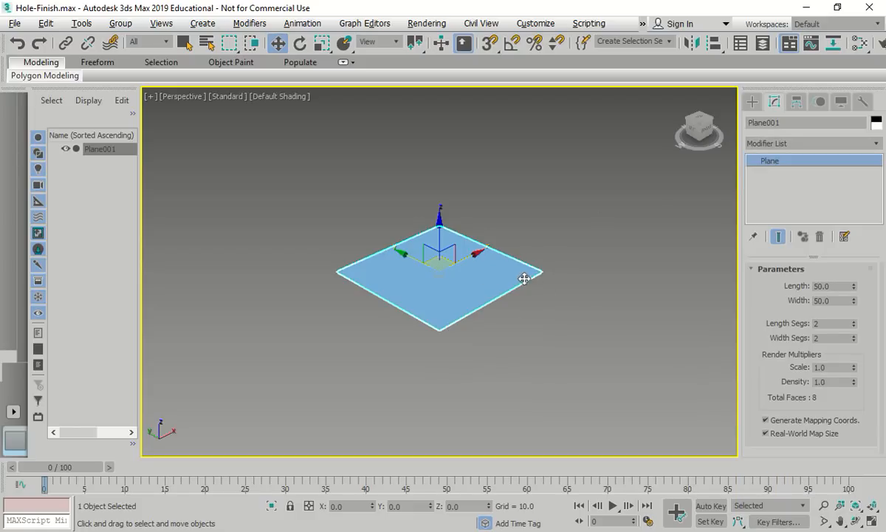
right_click(516, 271)
mouse_move(546, 423)
click(473, 434)
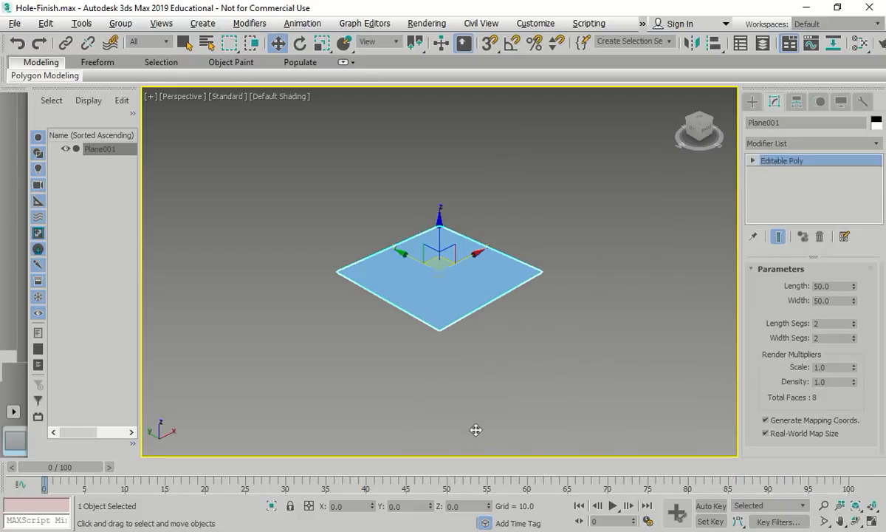
Enter Vertex sub-object level on the editable poly and display the viewport with Wireframe Override.
click(753, 161)
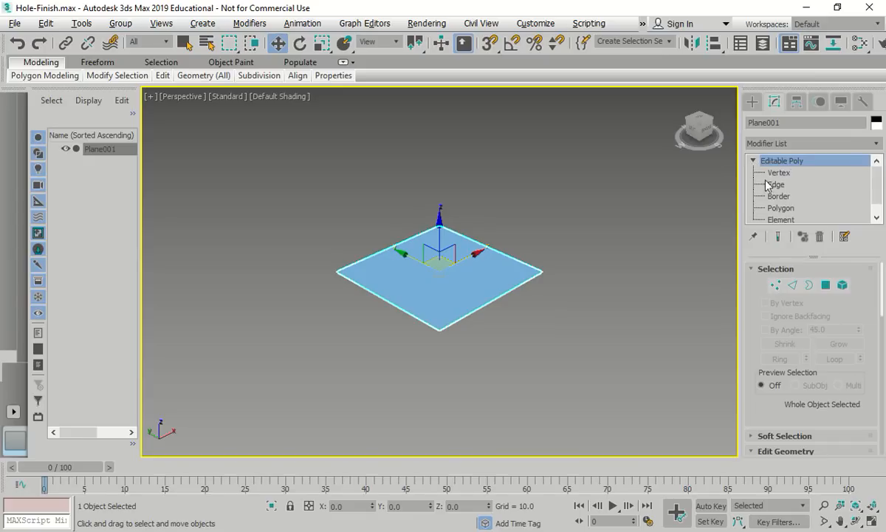
click(778, 172)
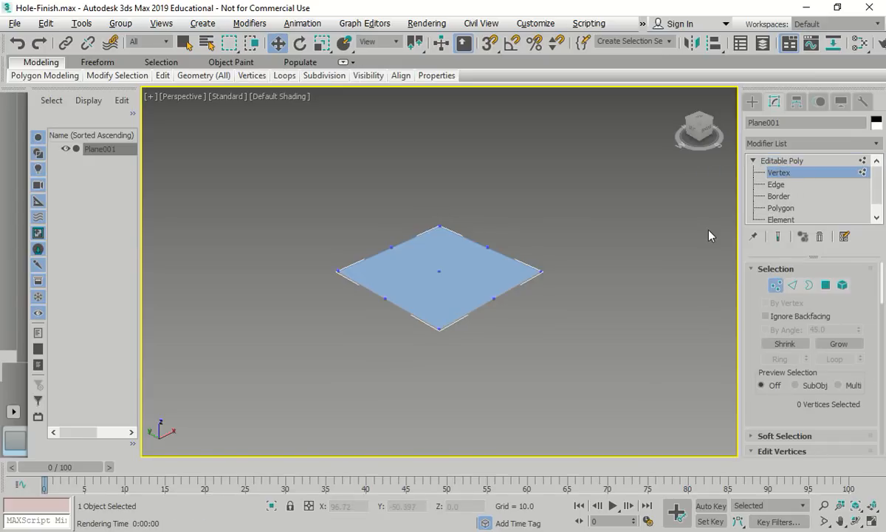
click(260, 97)
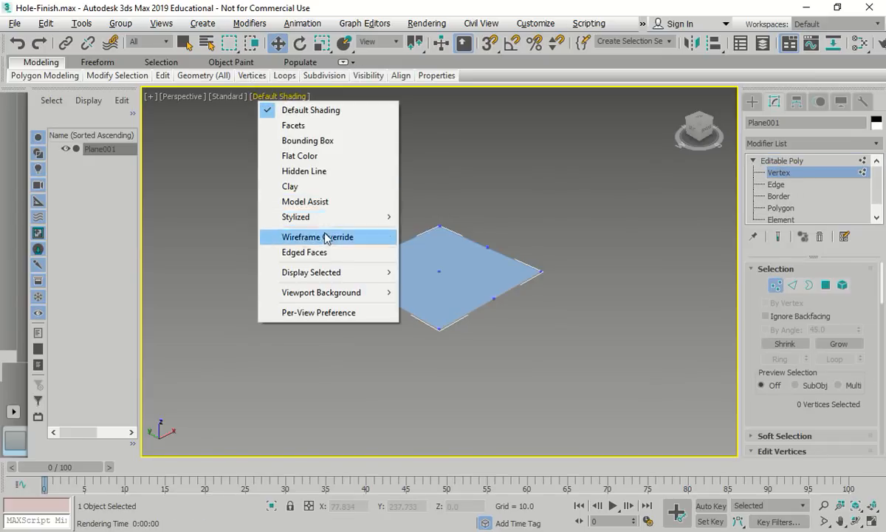
click(329, 236)
Connect the plane's left and right corner vertices through the centre vertex with diagonal edges.
scroll(410, 259, up, 5)
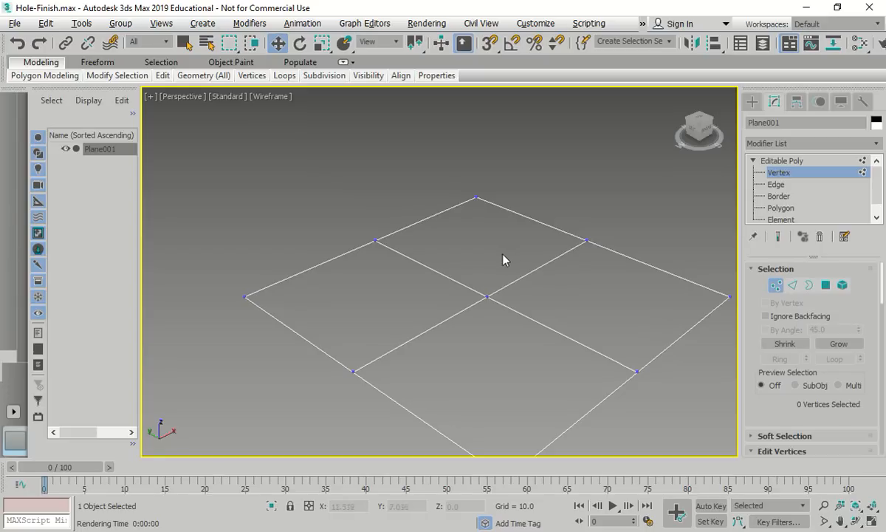
middle_drag(480, 227, 440, 207)
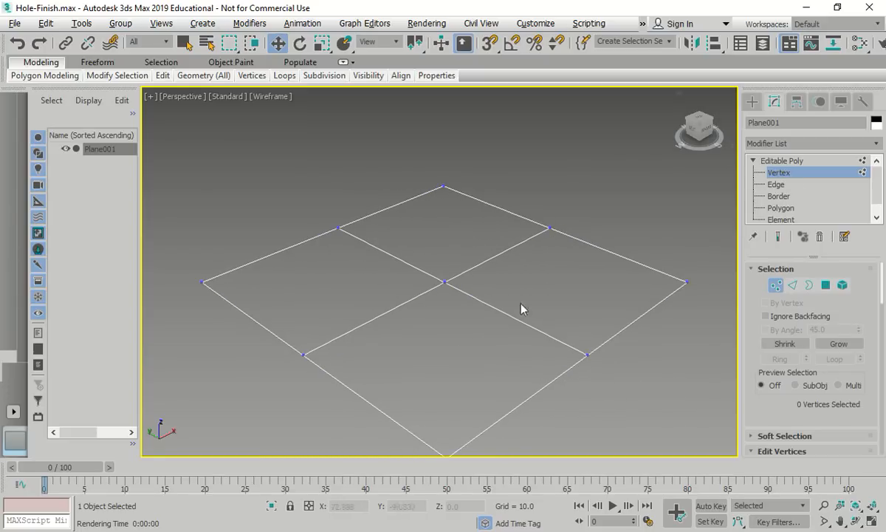
scroll(662, 280, down, 3)
drag(324, 260, 692, 300)
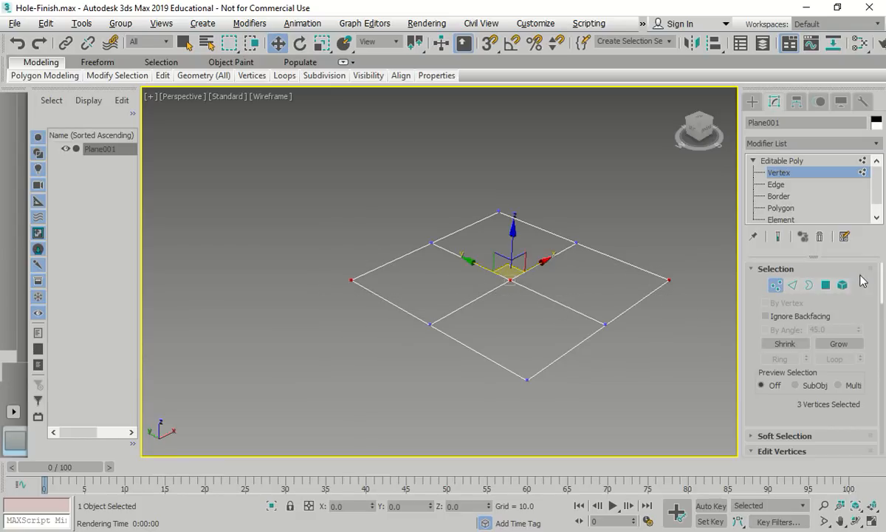
scroll(882, 305, down, 3)
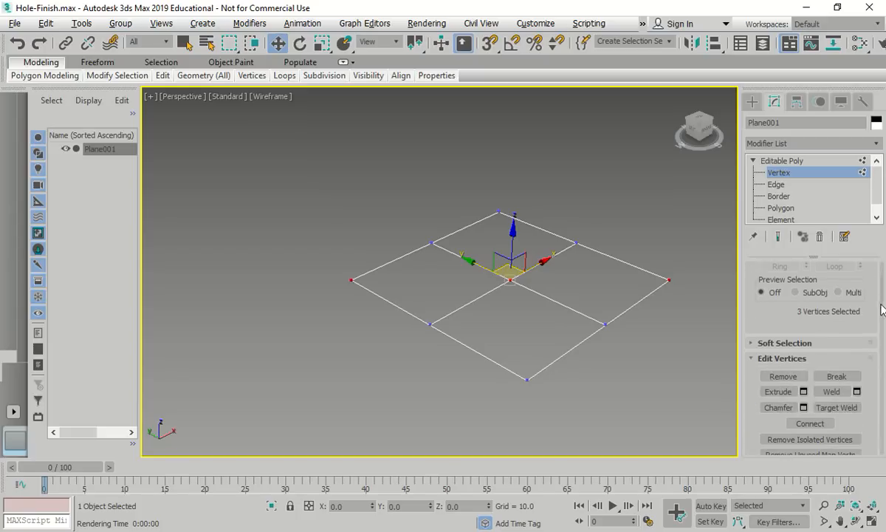
click(810, 418)
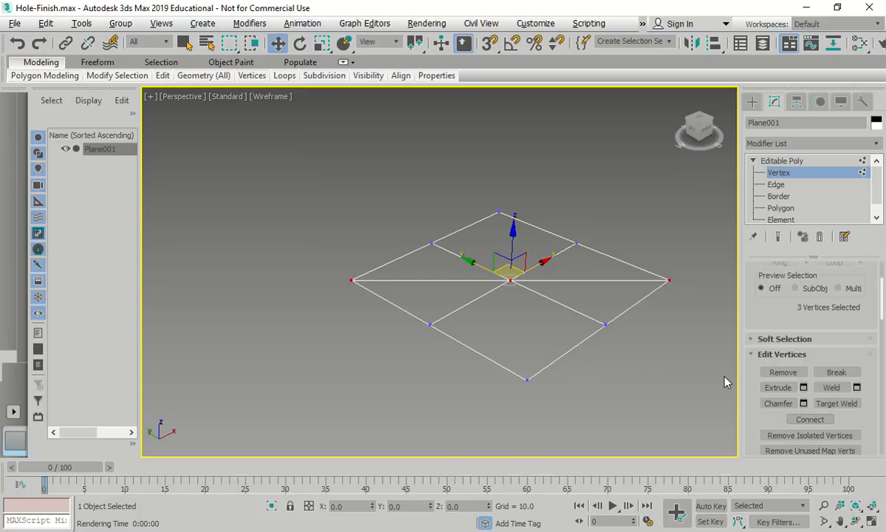
Connect the plane's far and near corner vertices through the centre vertex, then clear the vertex selection.
drag(515, 175, 471, 347)
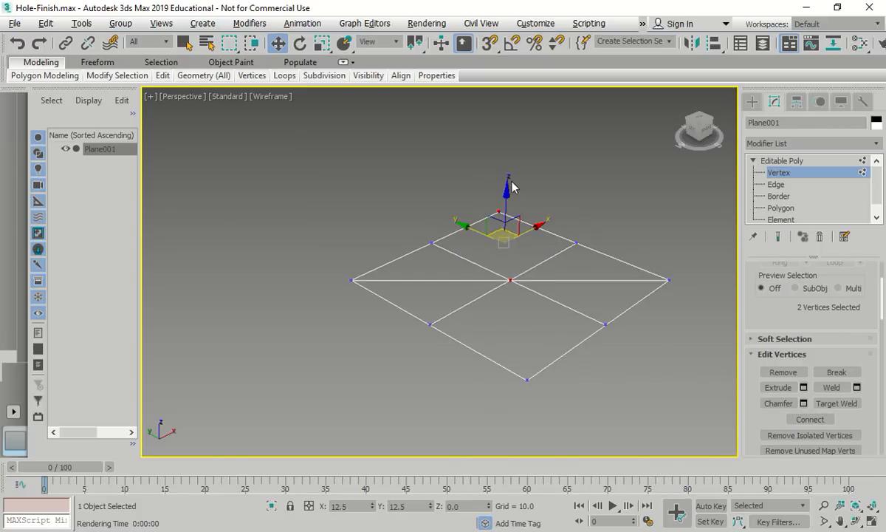
drag(485, 181, 531, 389)
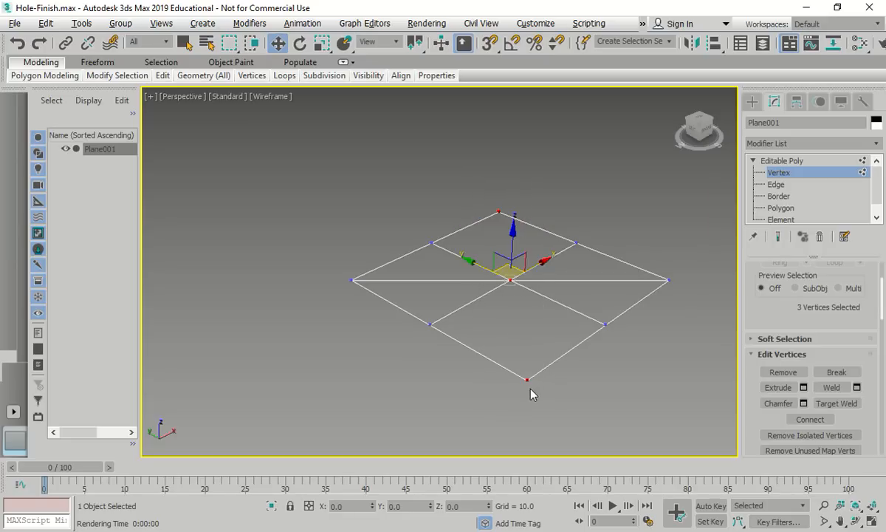
click(810, 418)
click(690, 417)
Switch to a top-down view of the plane and select its centre vertex.
click(698, 119)
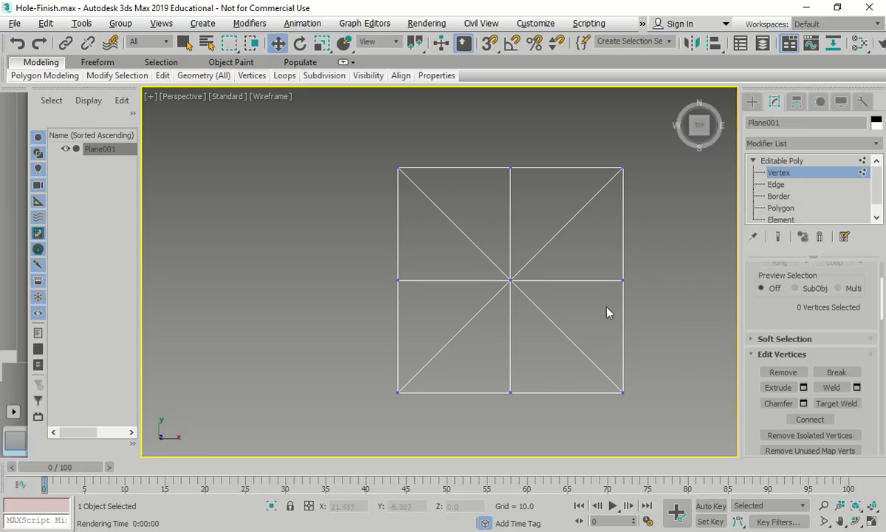
click(519, 285)
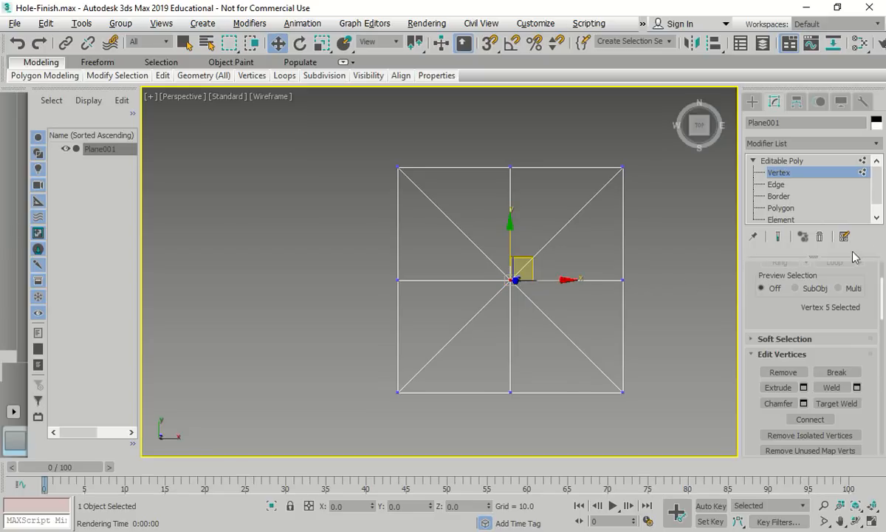
Try chamfering the centre vertex by 10, then undo the chamfer.
click(803, 403)
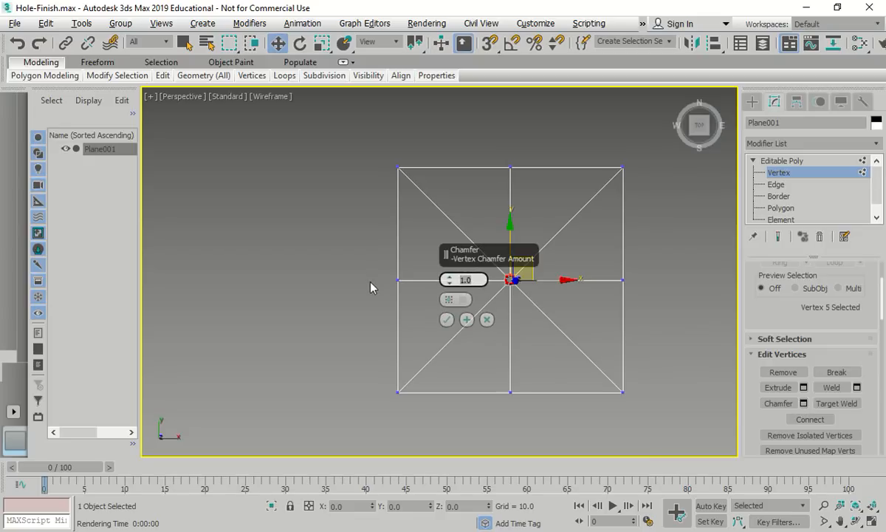
text(10)
key(Return)
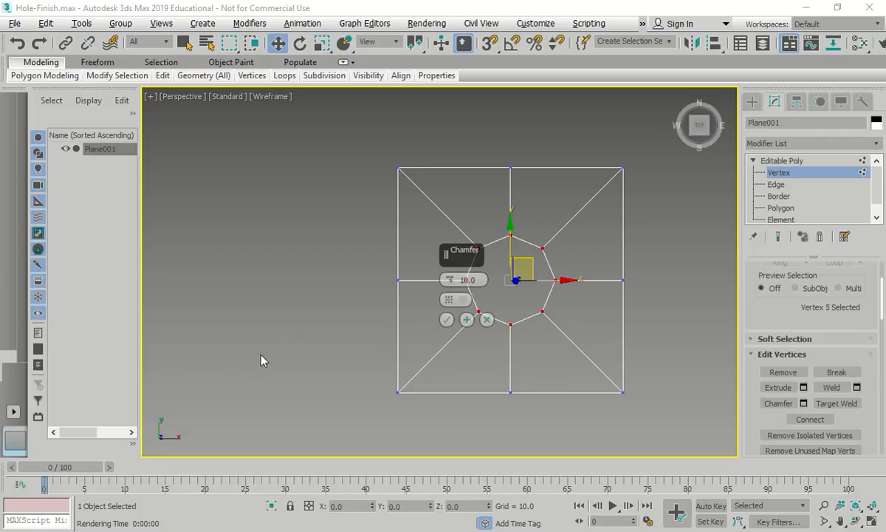
click(18, 45)
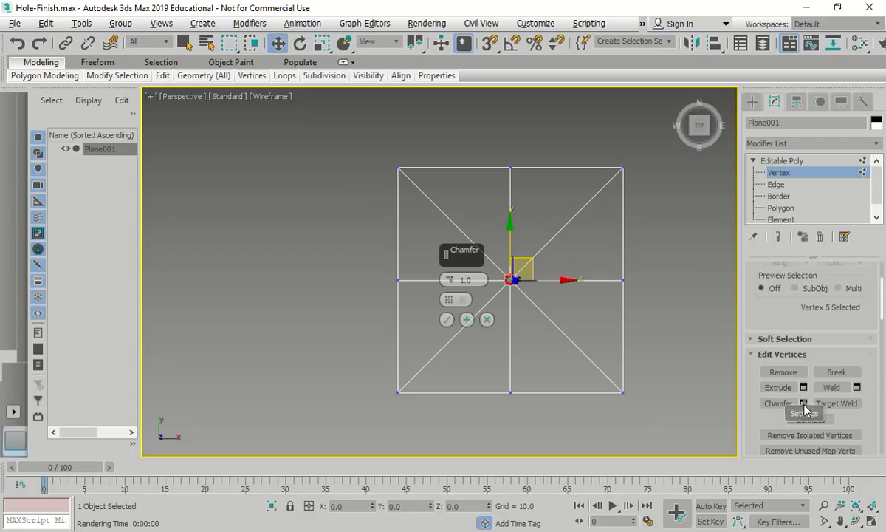
Chamfer the plane's centre vertex by 10 to form an octagonal polygon.
click(469, 280)
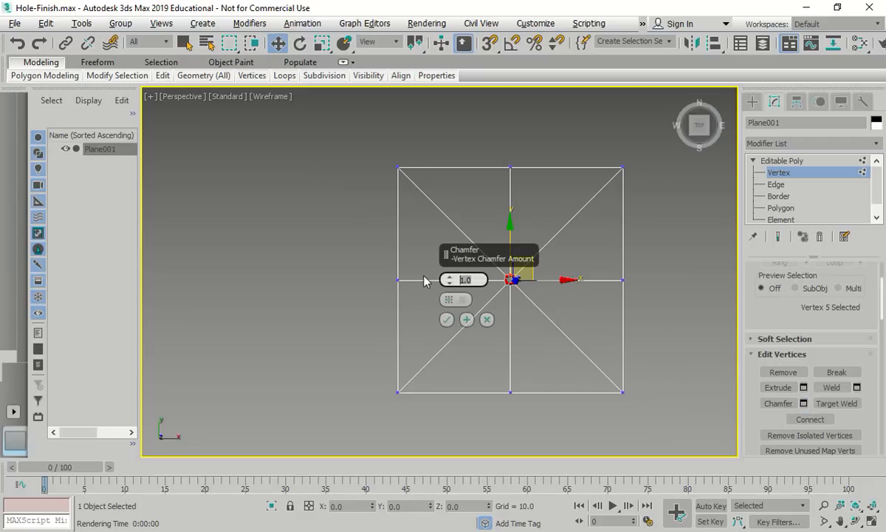
text(10)
click(448, 319)
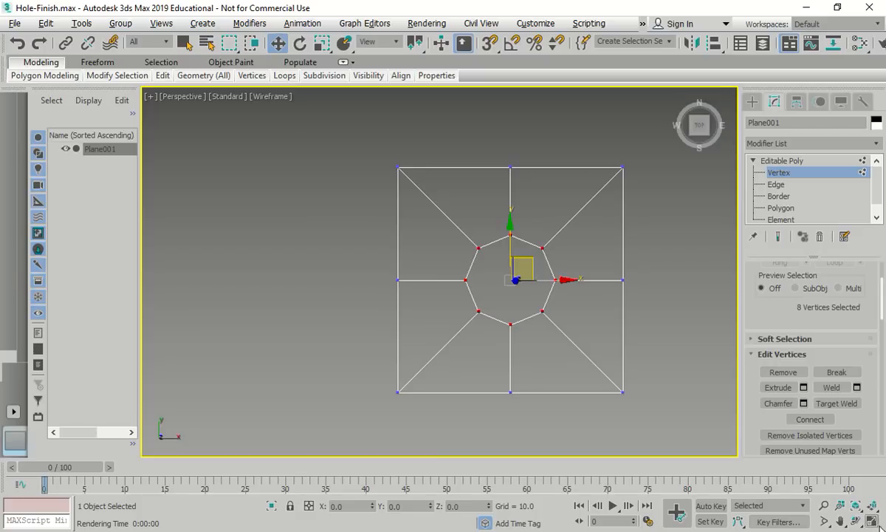
Return from the top-down view to an angled perspective view and save the scene as Hole-Finish01.max.
key(alt+w)
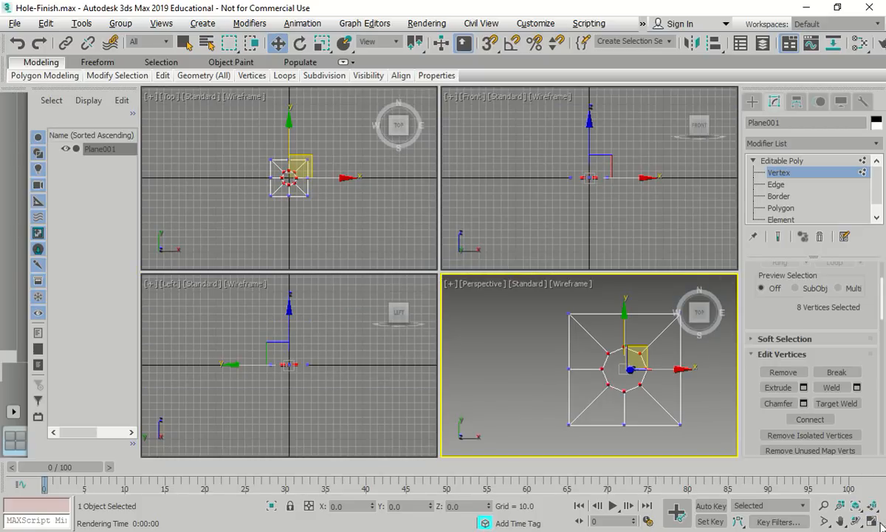
key(alt+w)
click(678, 99)
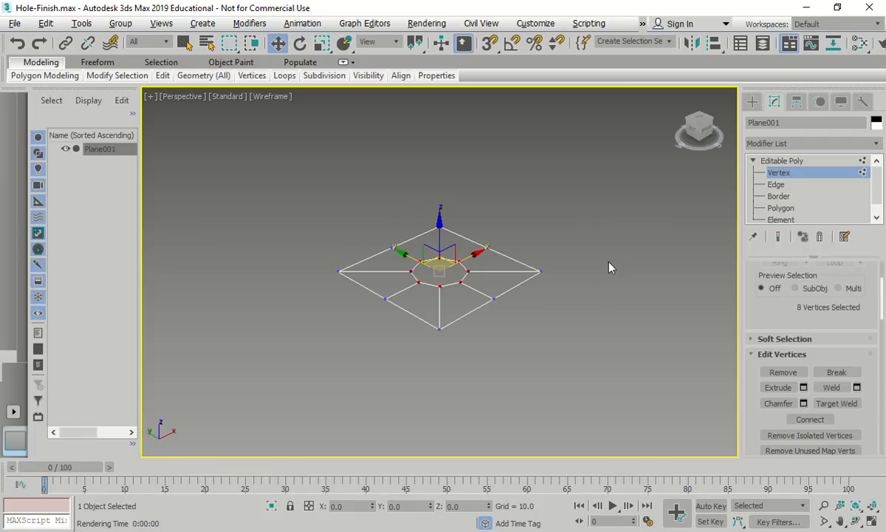
scroll(468, 269, up, 5)
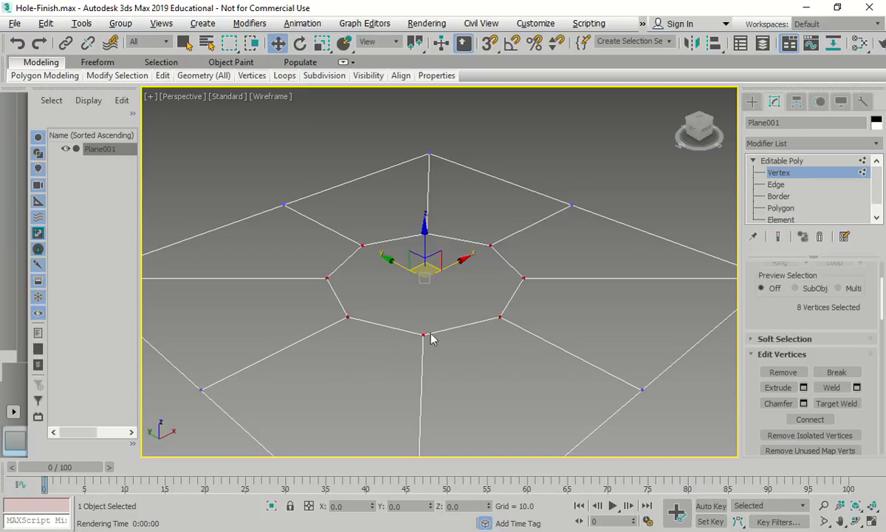
click(14, 23)
click(28, 127)
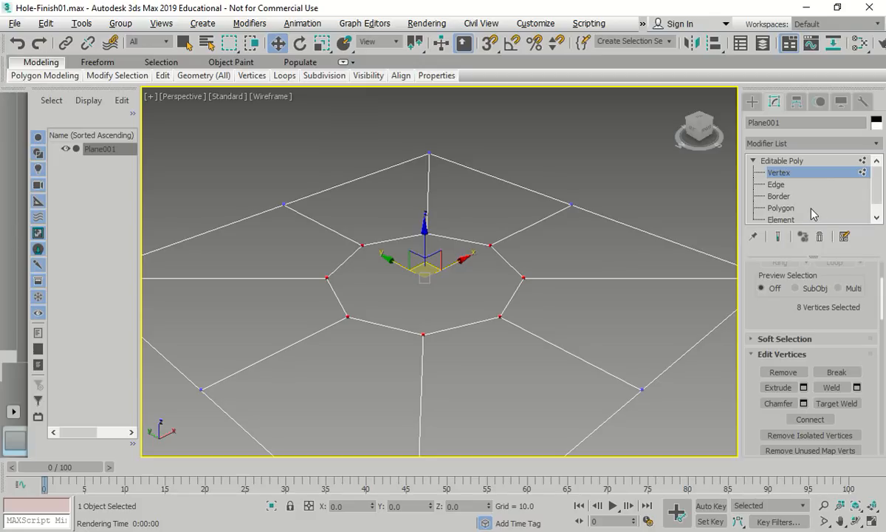
Delete the octagonal polygon in the middle of the plane at Polygon level.
click(783, 208)
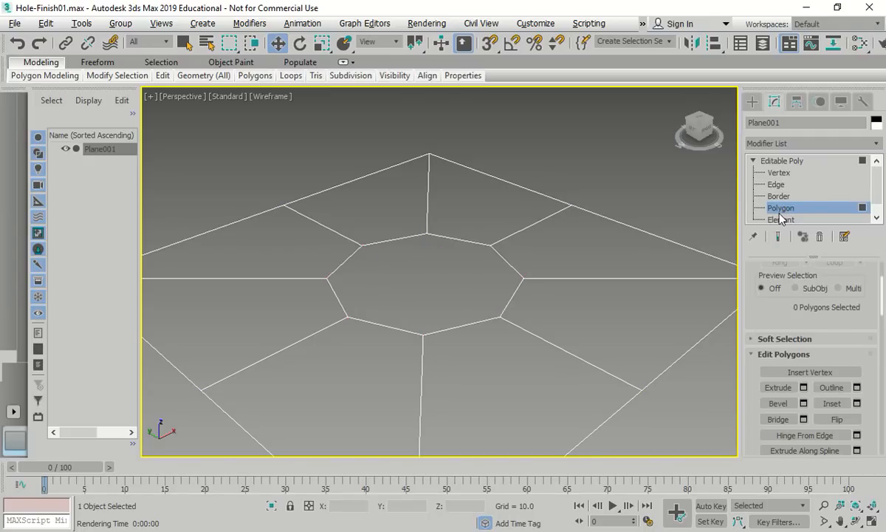
click(443, 286)
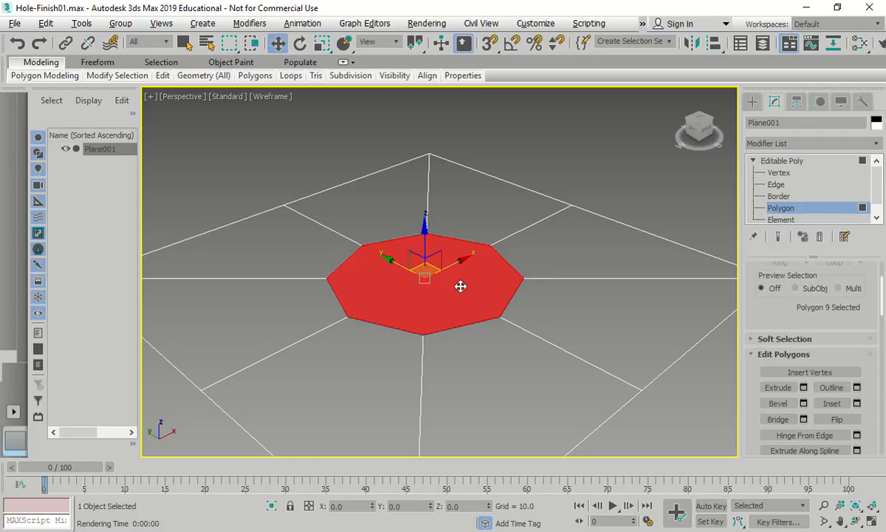
key(Delete)
Set the perspective viewport's shading to Hidden Line.
scroll(462, 315, down, 3)
click(271, 96)
click(305, 187)
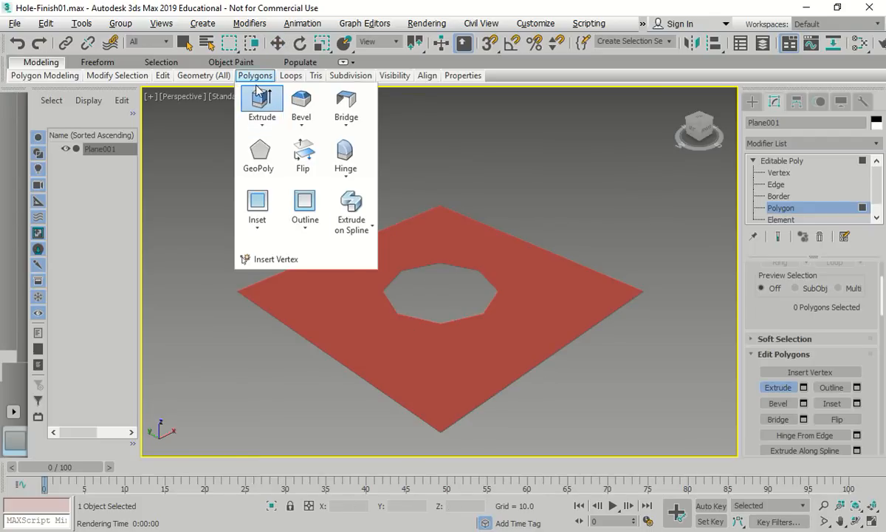
mouse_move(225, 83)
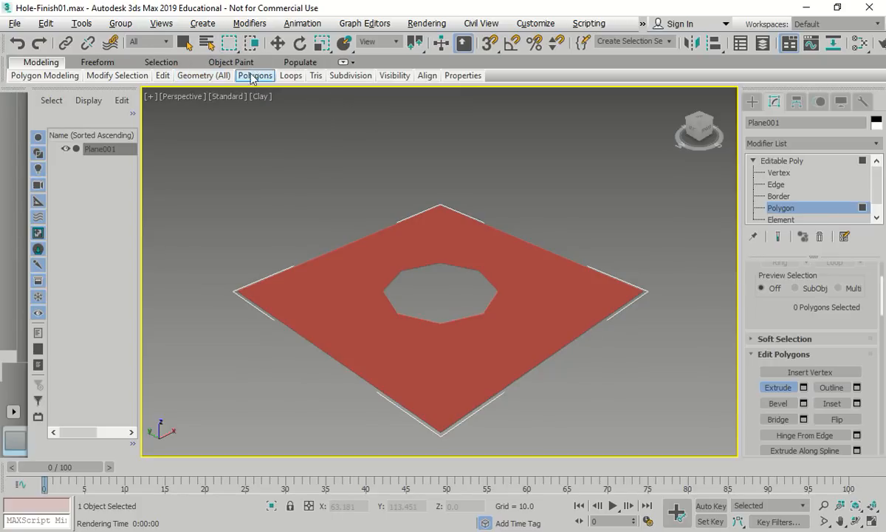
click(260, 96)
click(321, 237)
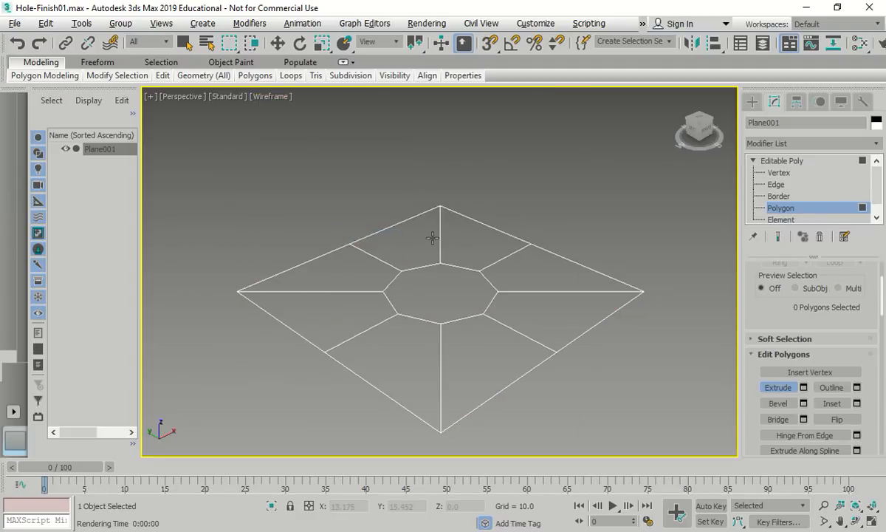
click(261, 97)
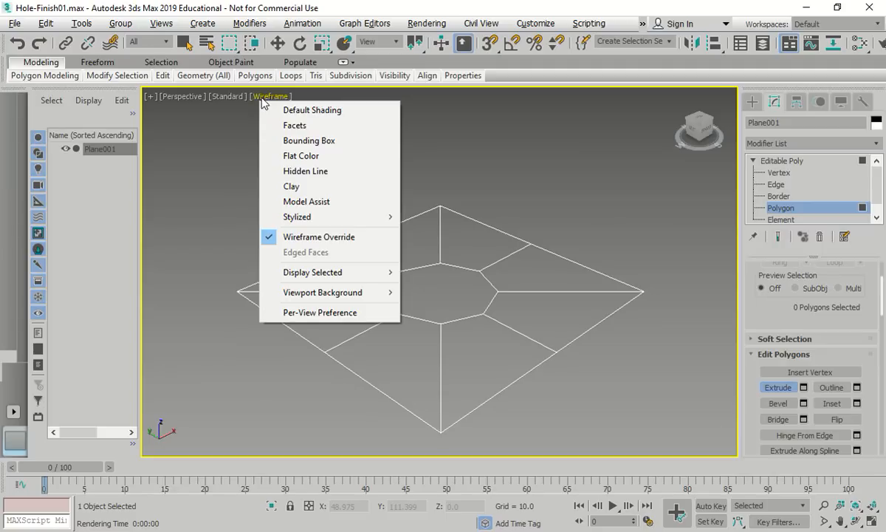
click(326, 171)
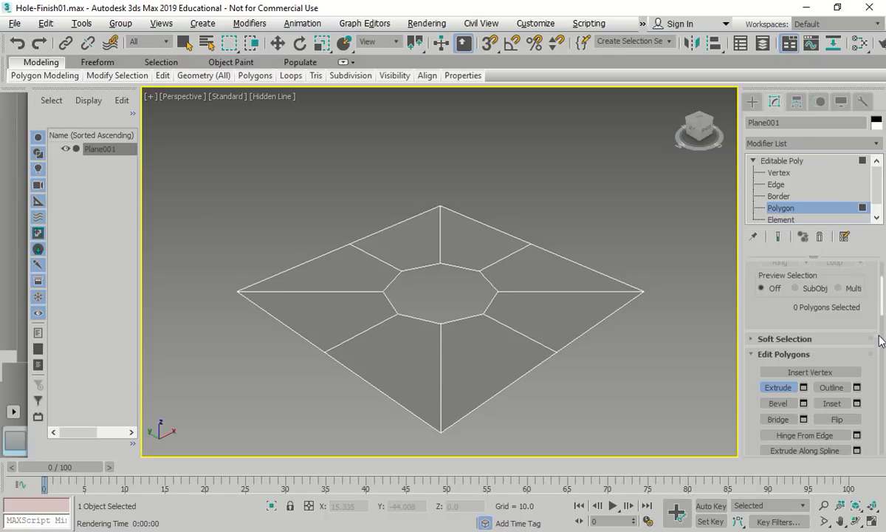
Switch to Border level and select the octagonal border around the hole.
drag(883, 307, 882, 290)
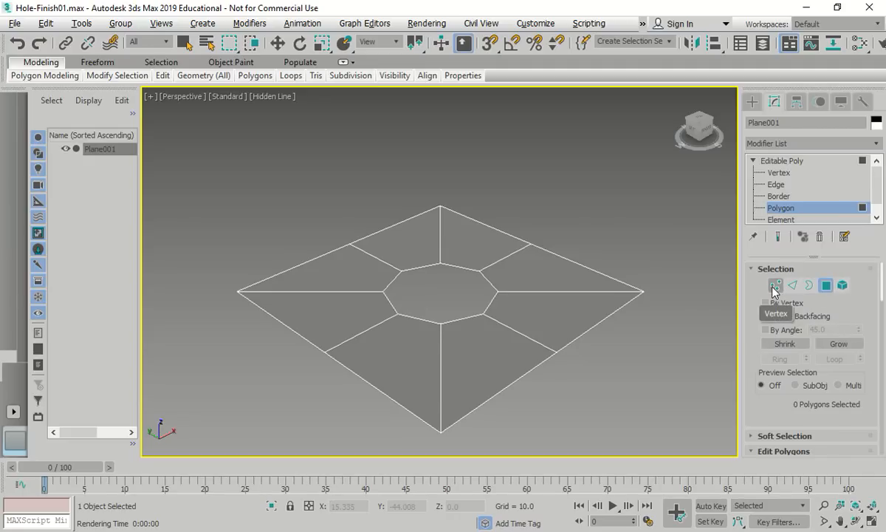
click(809, 288)
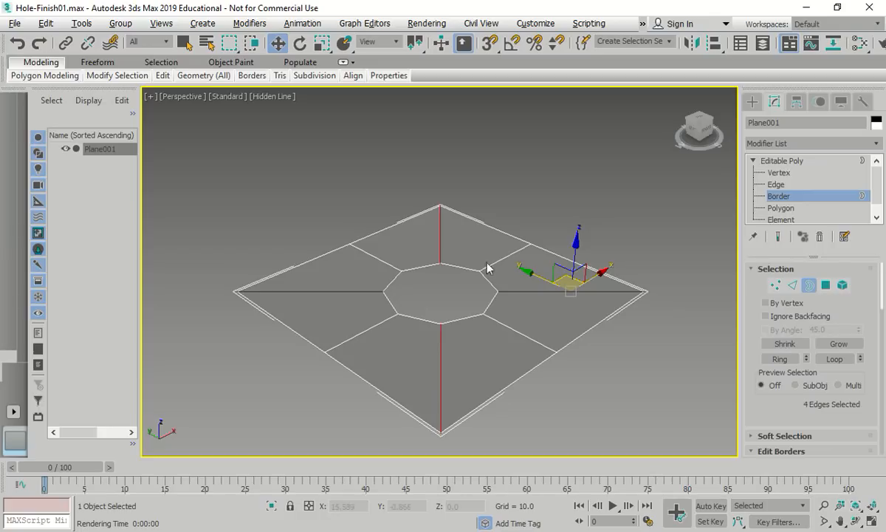
click(326, 294)
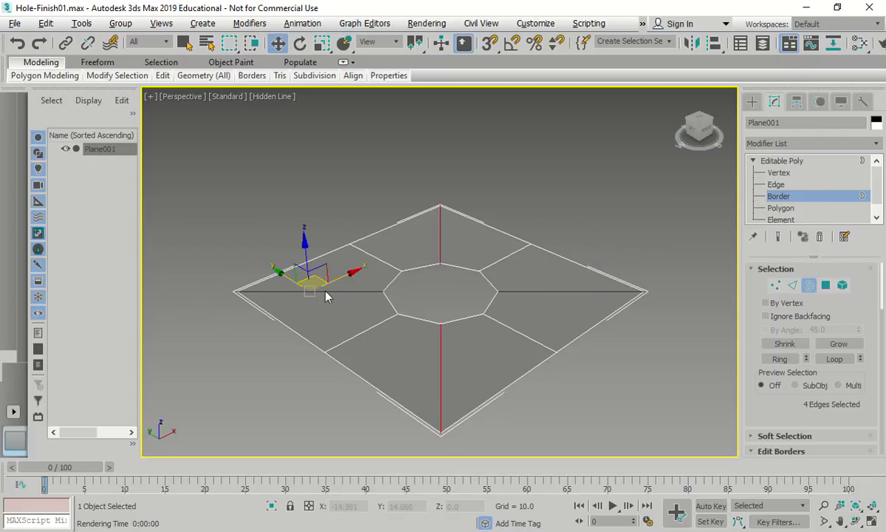
click(369, 279)
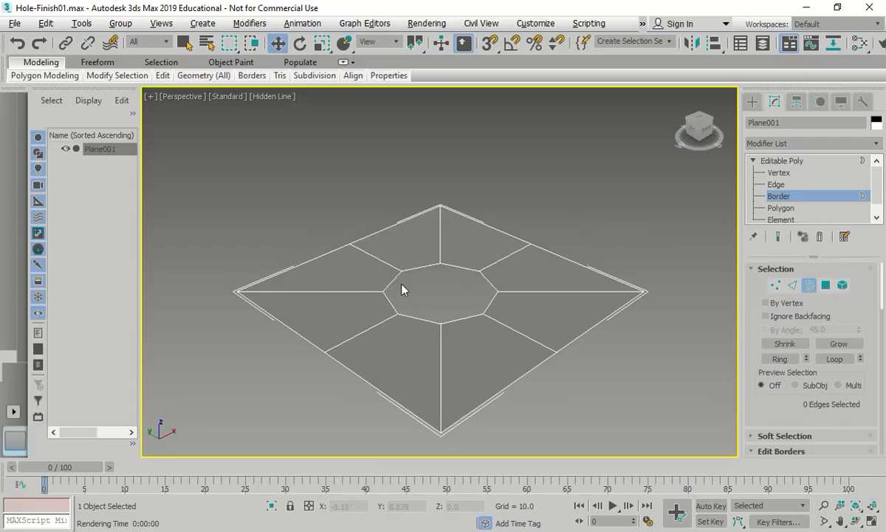
click(395, 277)
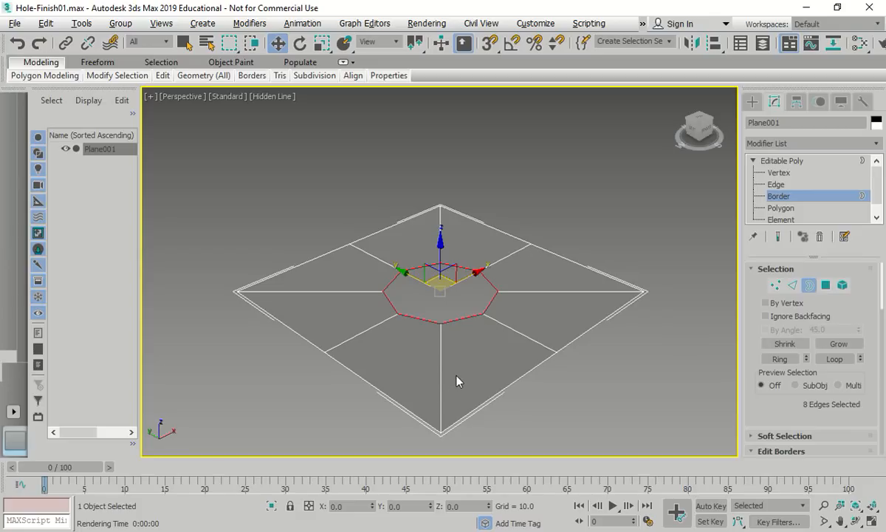
right_click(274, 45)
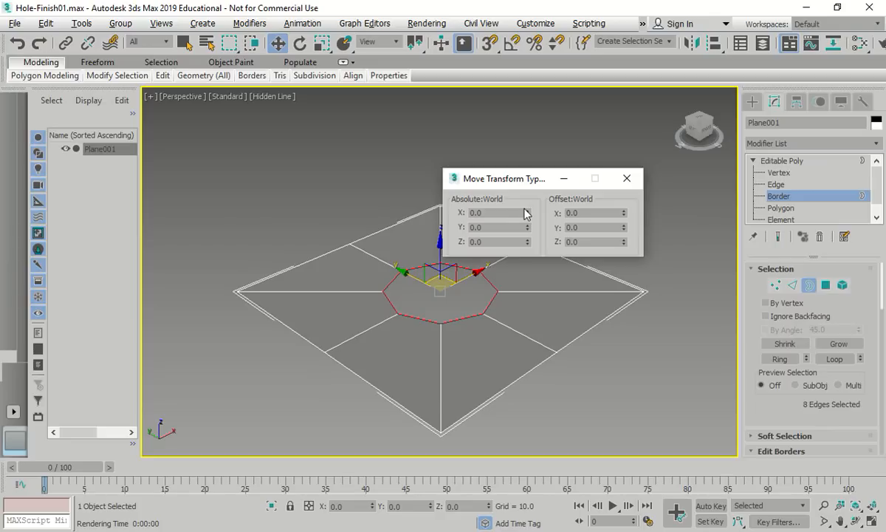
click(626, 178)
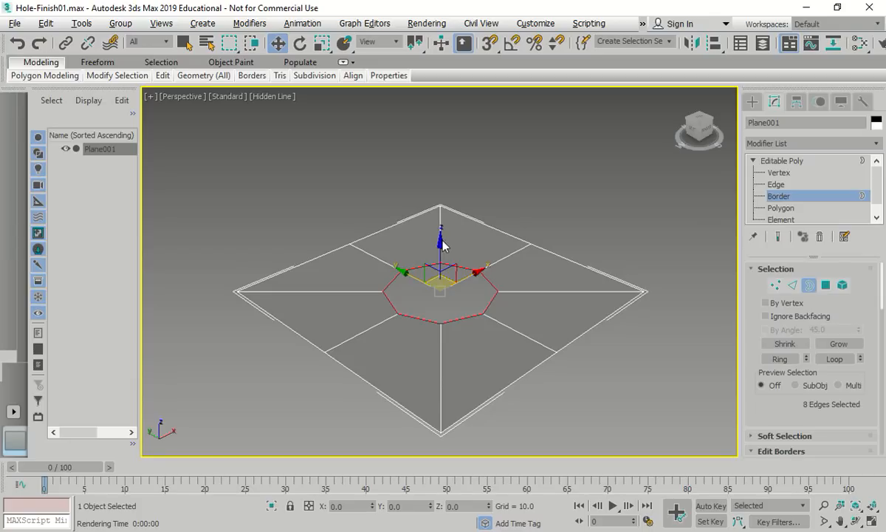
click(443, 244)
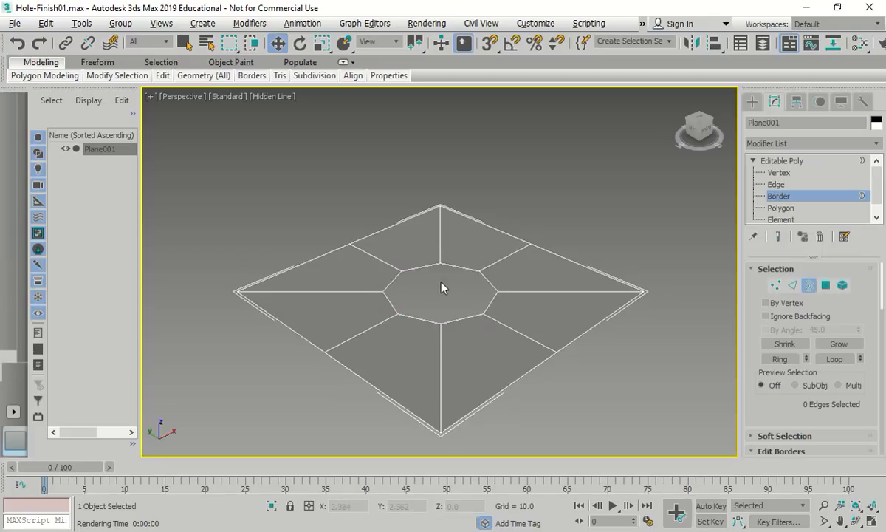
click(812, 287)
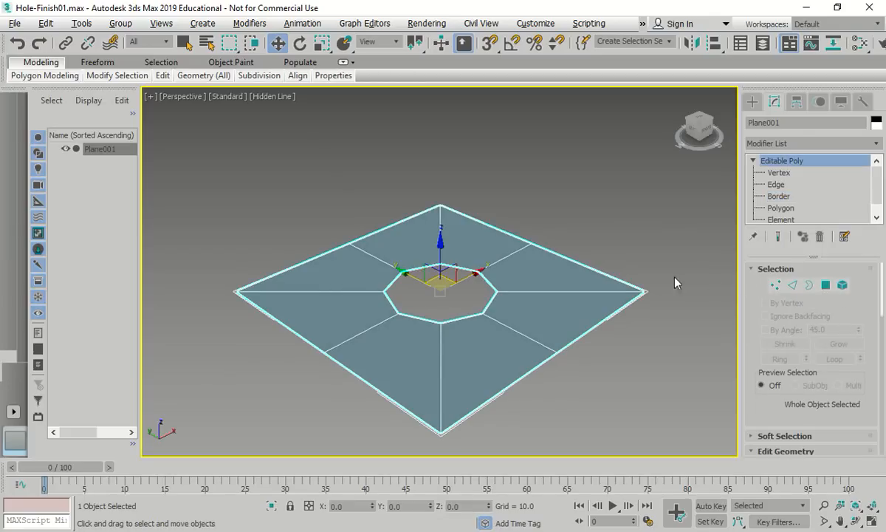
key(3)
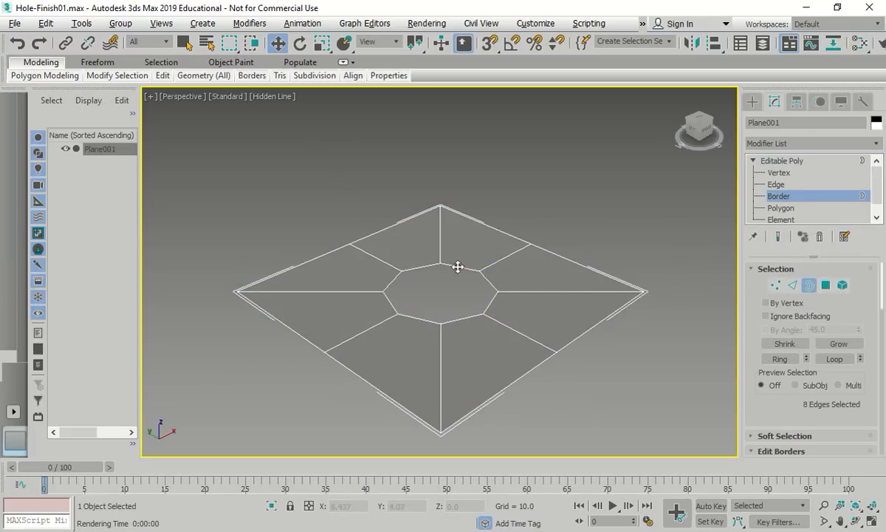
click(457, 265)
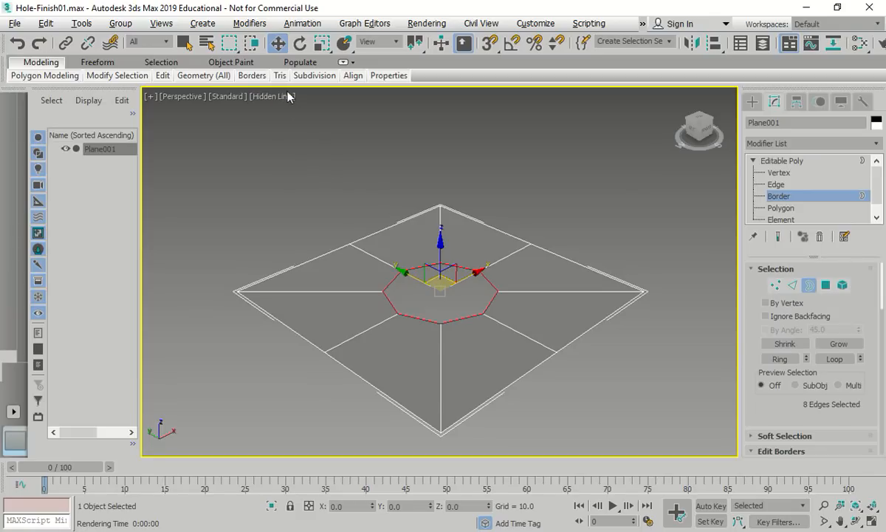
Try moving the hole's border down along Z to about -4, then undo the move.
scroll(351, 188, down, 3)
scroll(395, 207, up, 3)
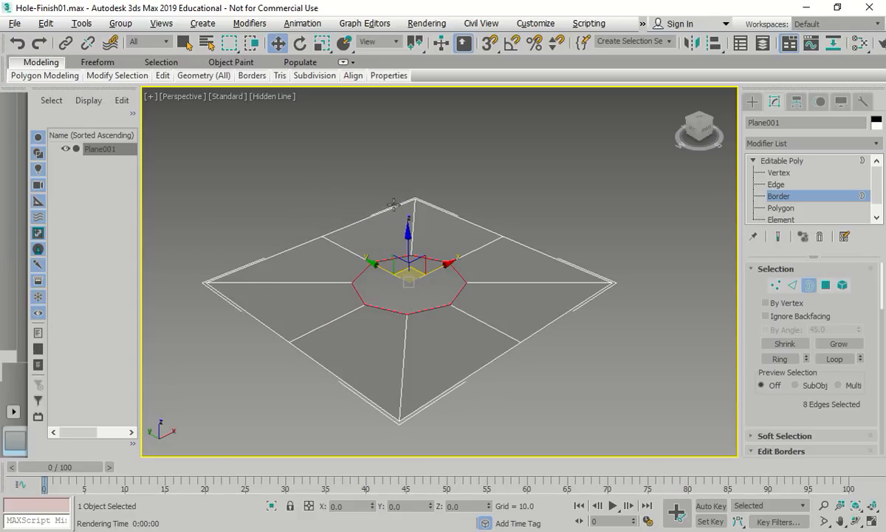
drag(407, 229, 403, 272)
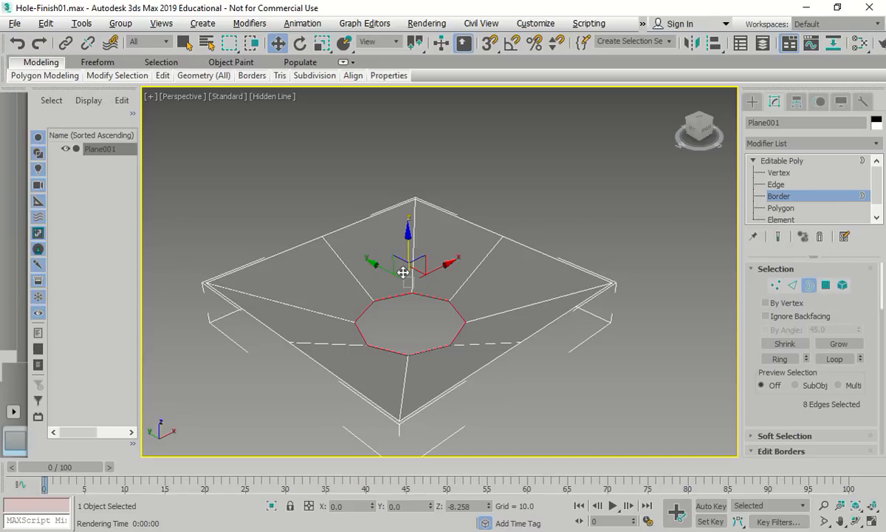
drag(403, 272, 419, 243)
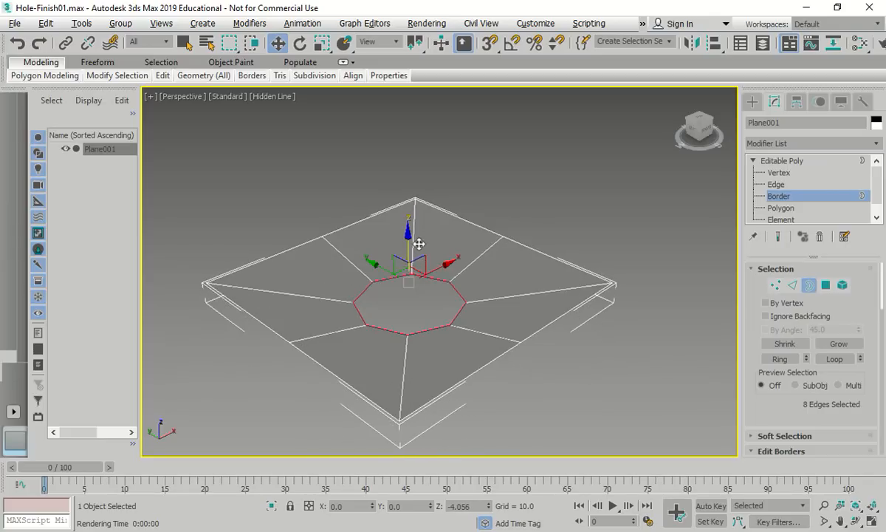
key(ctrl+z)
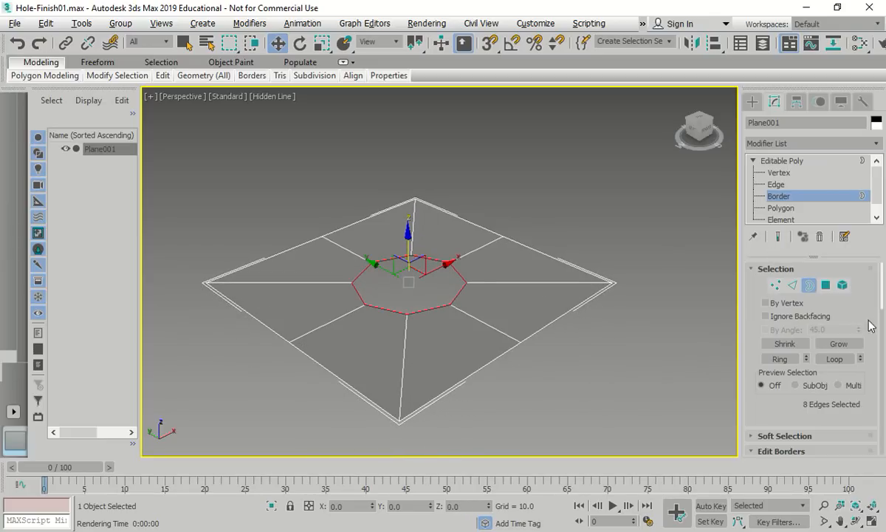
Try Extrude on the hole's border, switch back to Move, lower the border along Z by about 3.2, and undo the move.
scroll(878, 328, down, 5)
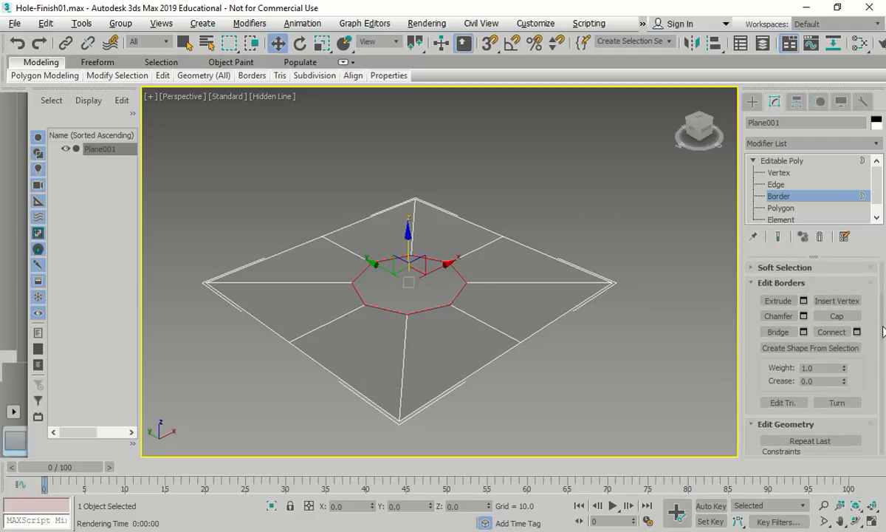
click(777, 301)
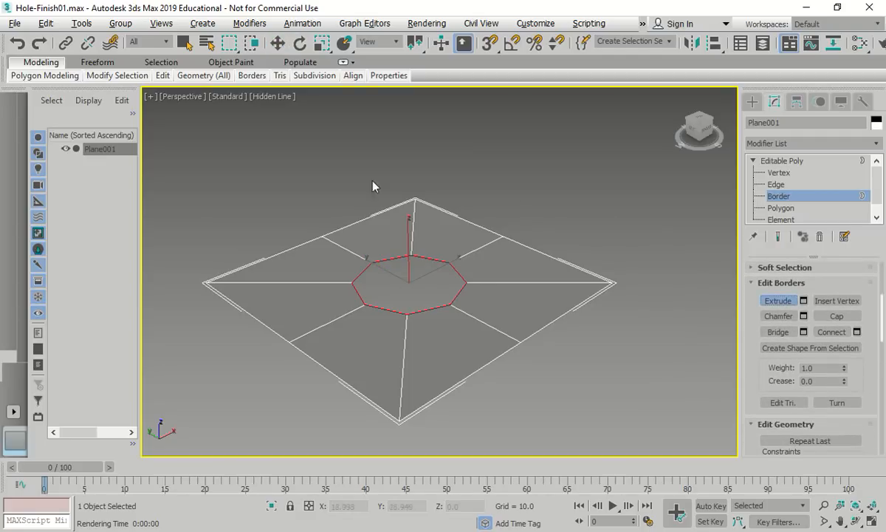
click(278, 43)
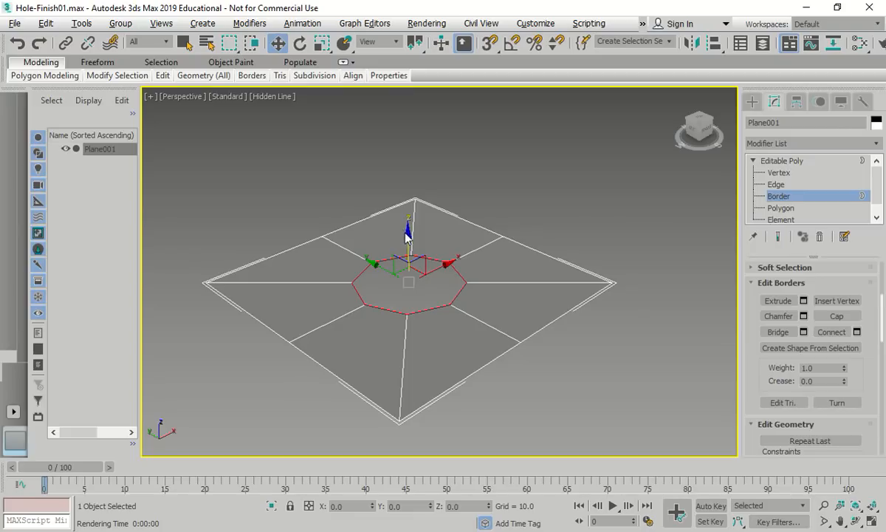
drag(406, 233, 408, 248)
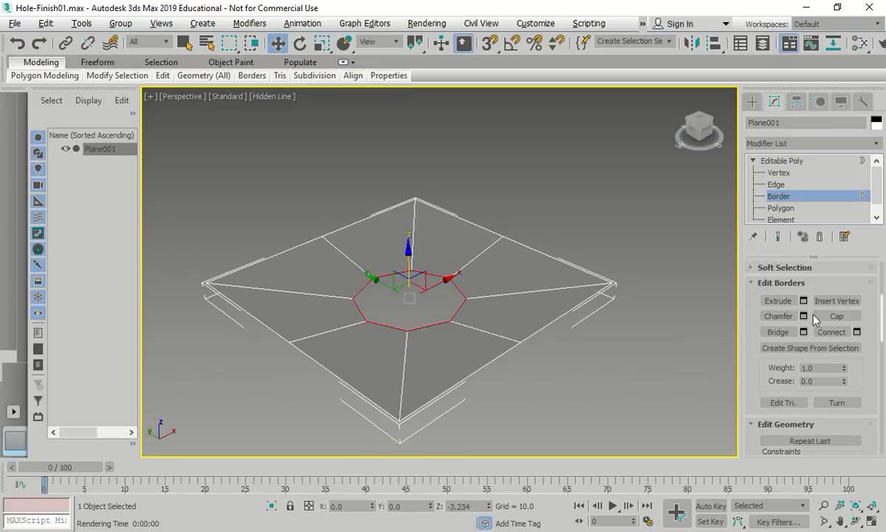
key(ctrl+z)
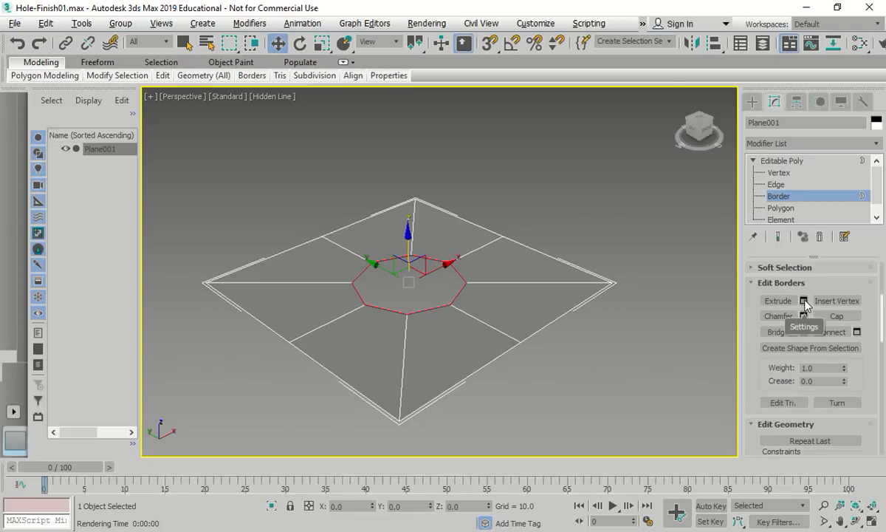
Reselect the hole's border, try moving it down along Z to about -8.4, and undo the move.
click(804, 315)
mouse_move(406, 232)
mouse_down()
mouse_move(410, 347)
mouse_move(410, 226)
mouse_up()
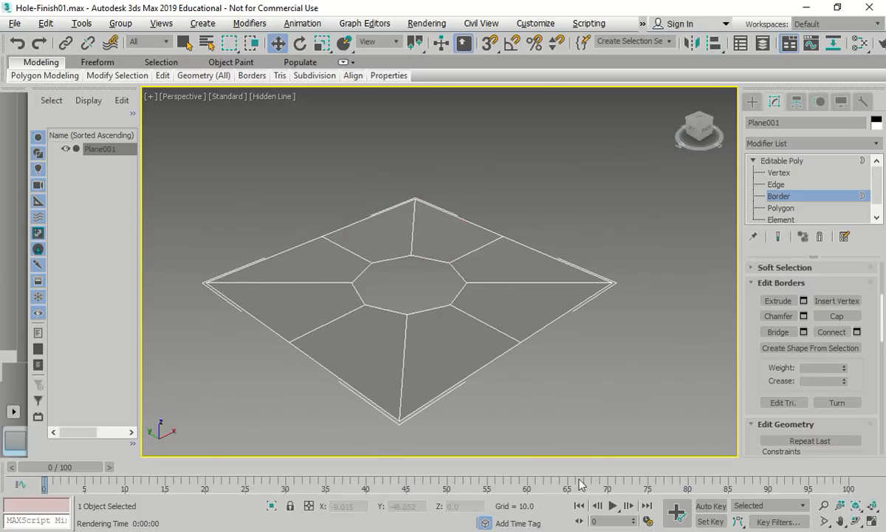
click(426, 260)
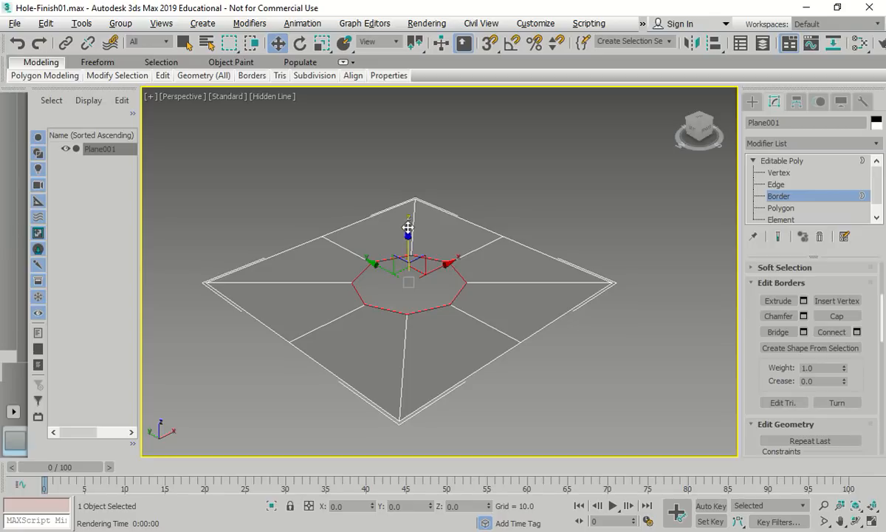
drag(407, 227, 406, 268)
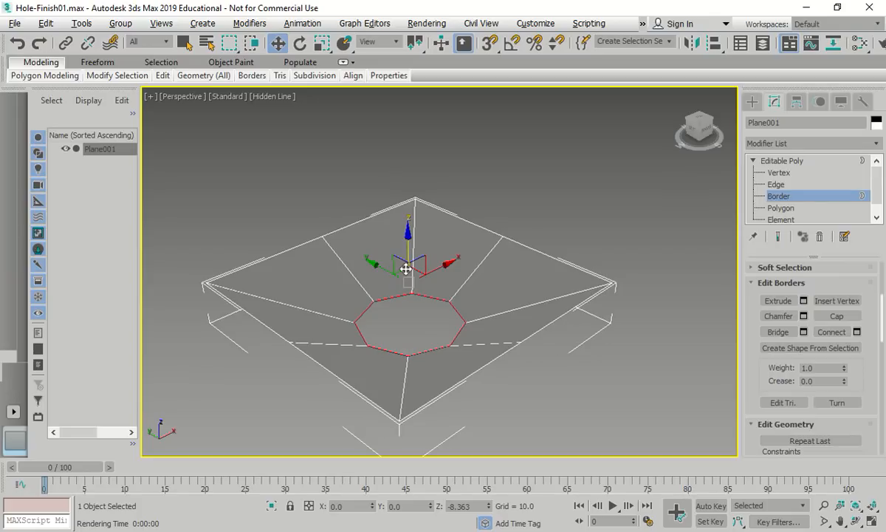
drag(405, 269, 406, 269)
key(ctrl+z)
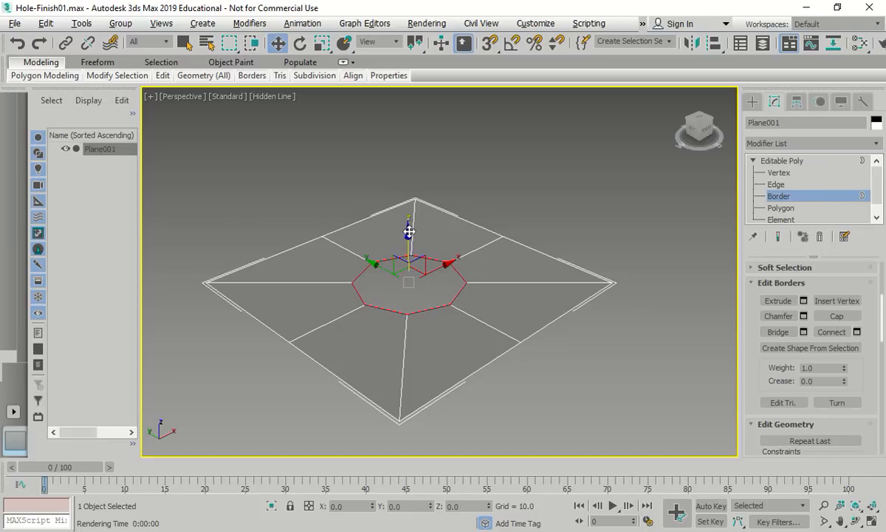
Extrude the hole's border straight down with a cloning move along Z to about -12.2 to form the hole's walls.
shift+drag(407, 232, 410, 289)
mouse_move(698, 126)
mouse_down()
mouse_move(685, 136)
mouse_move(691, 122)
mouse_move(694, 131)
mouse_up()
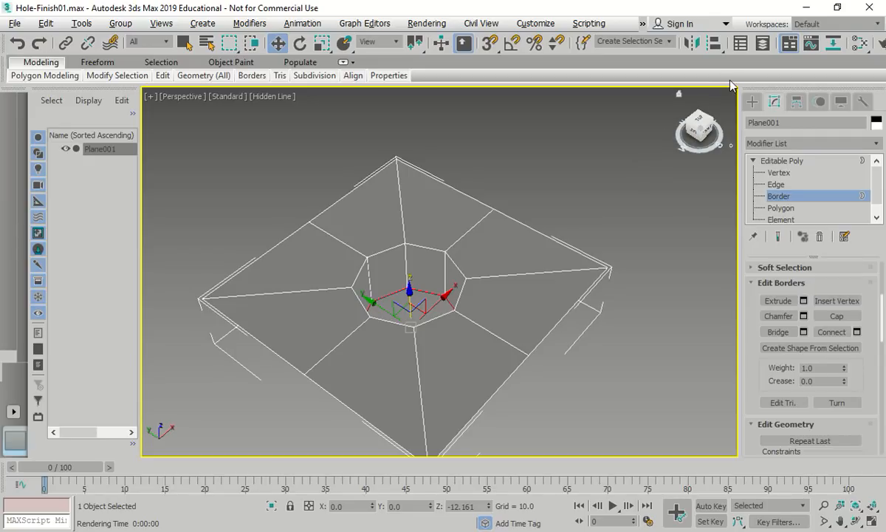
Try scaling the hole's lower border along the Z axis only, and switch back to the Move tool.
click(321, 47)
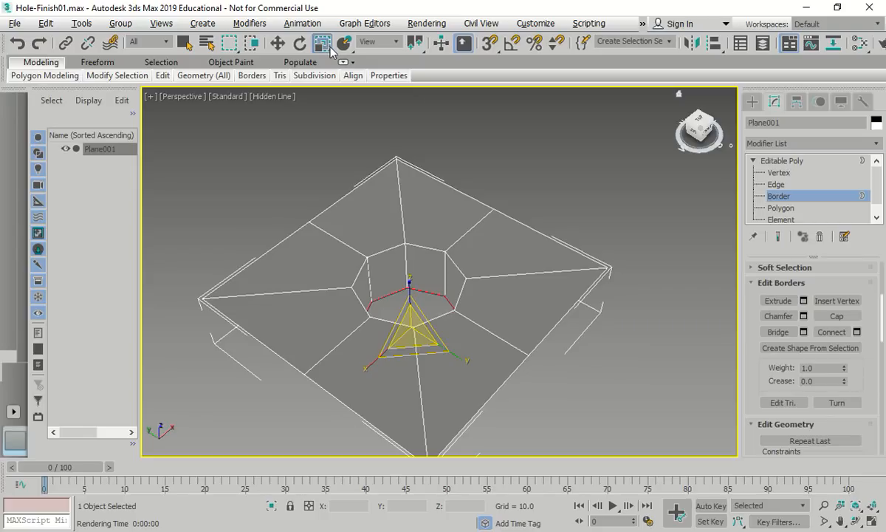
drag(408, 284, 409, 270)
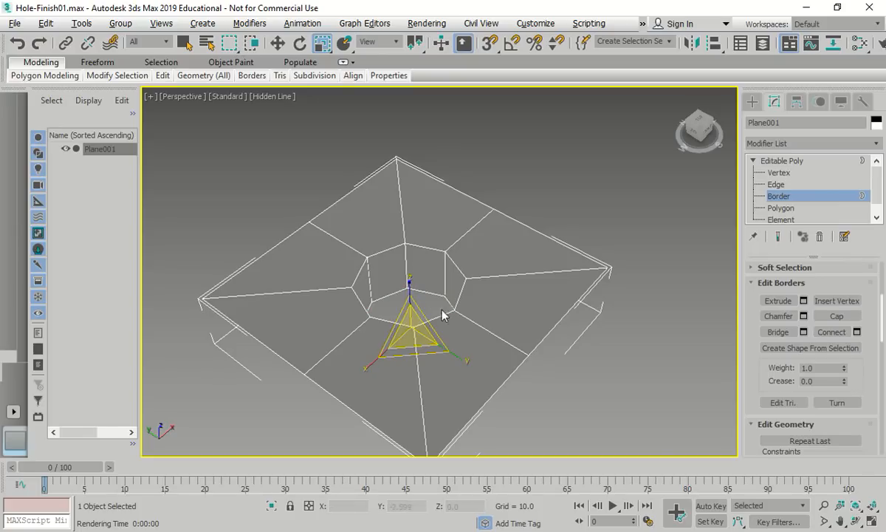
middle_drag(456, 392, 424, 251)
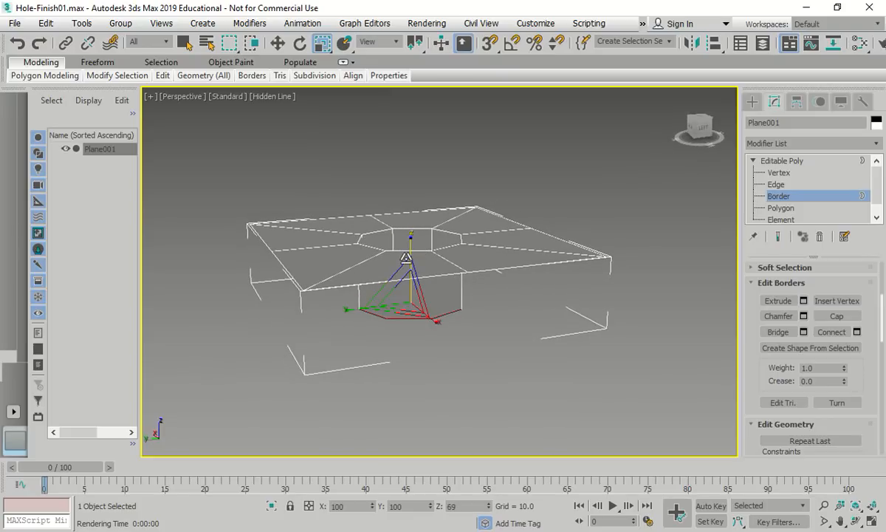
drag(411, 239, 413, 213)
key(w)
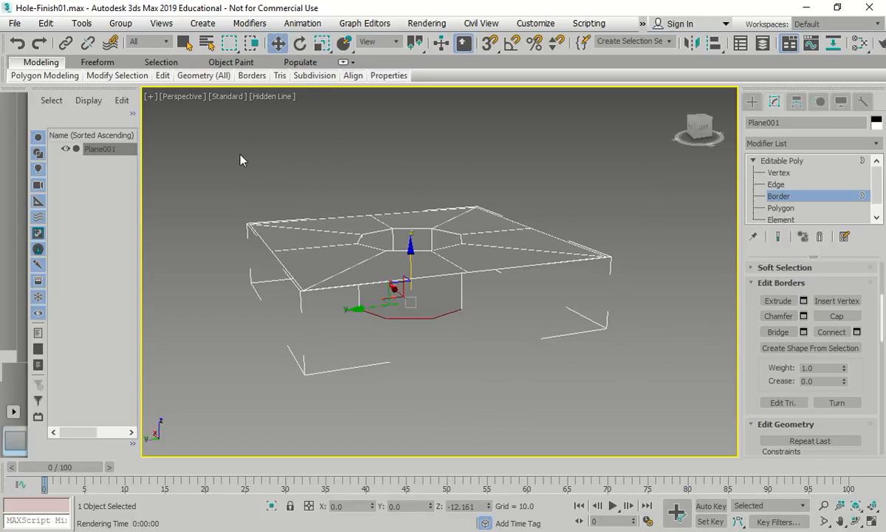
Set the perspective viewport's shading to Clay.
click(680, 96)
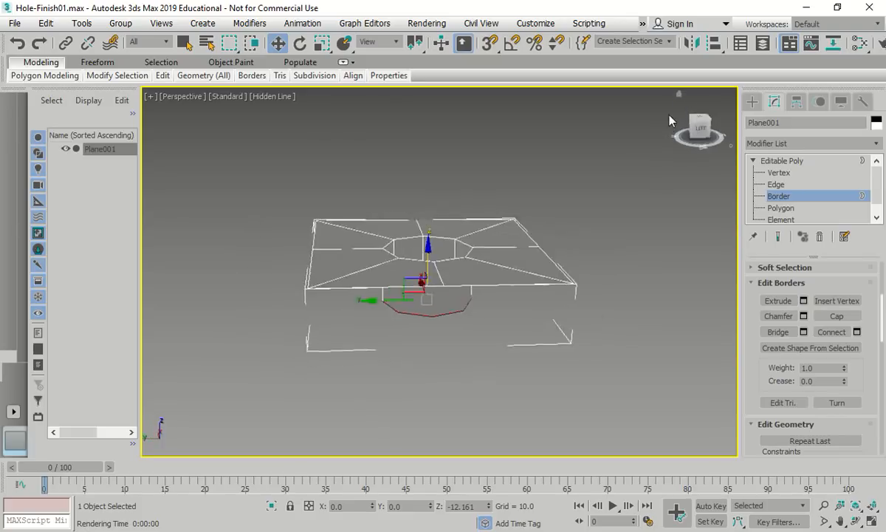
scroll(463, 280, up, 3)
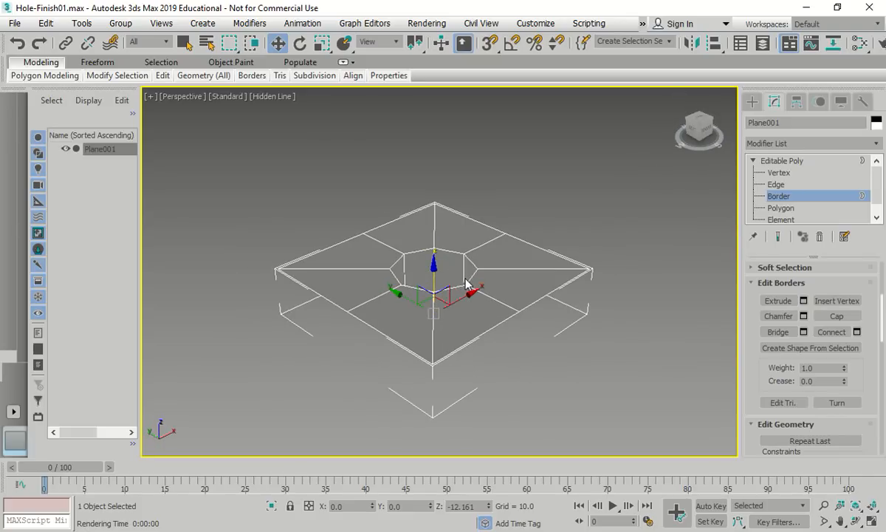
alt+middle_drag(465, 300, 415, 282)
click(258, 96)
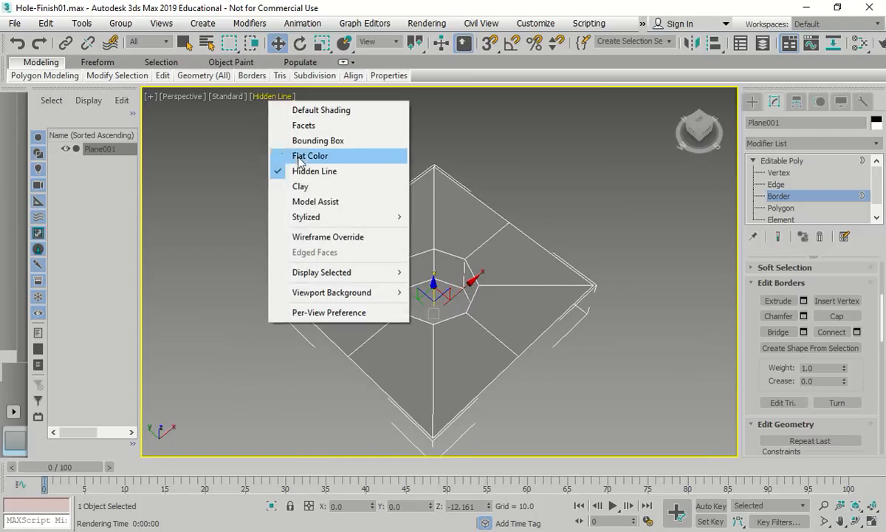
click(328, 186)
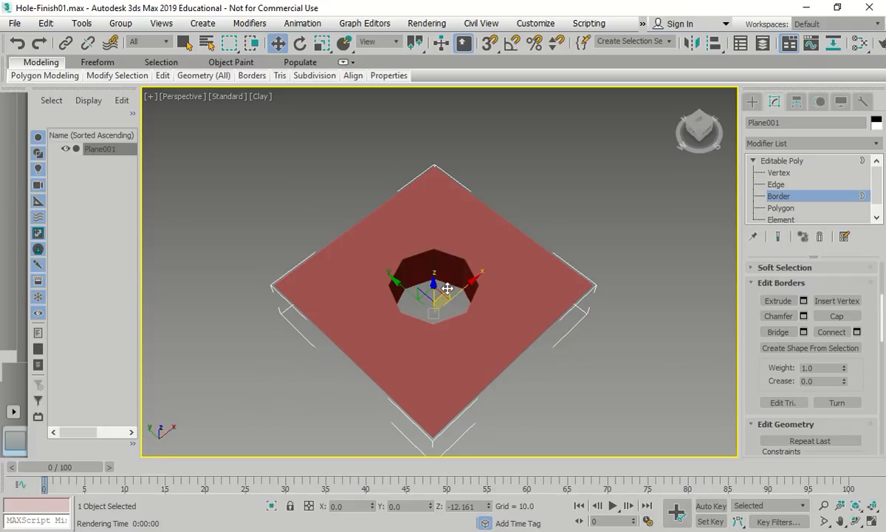
Scale the hole's lower border uniformly inward with new faces, forming a floor ring around a smaller octagonal opening, and switch to the Select tool.
click(321, 43)
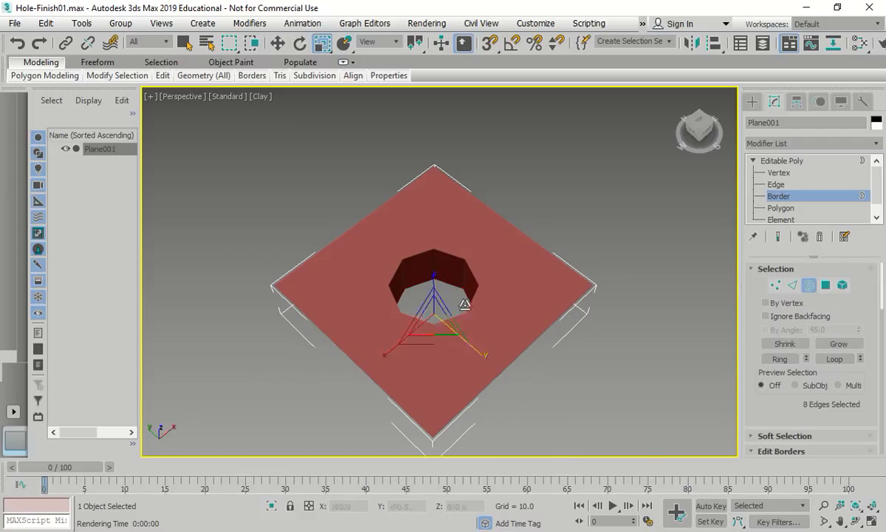
drag(434, 277, 441, 121)
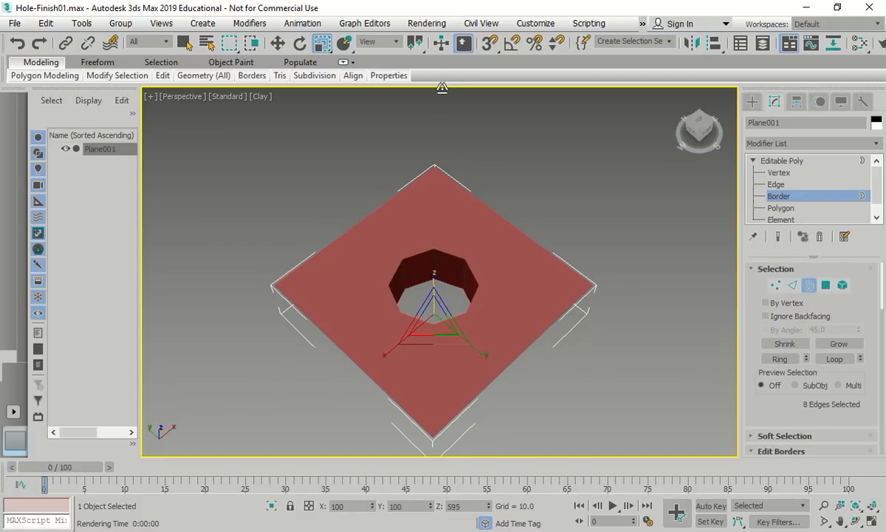
shift+drag(434, 311, 443, 396)
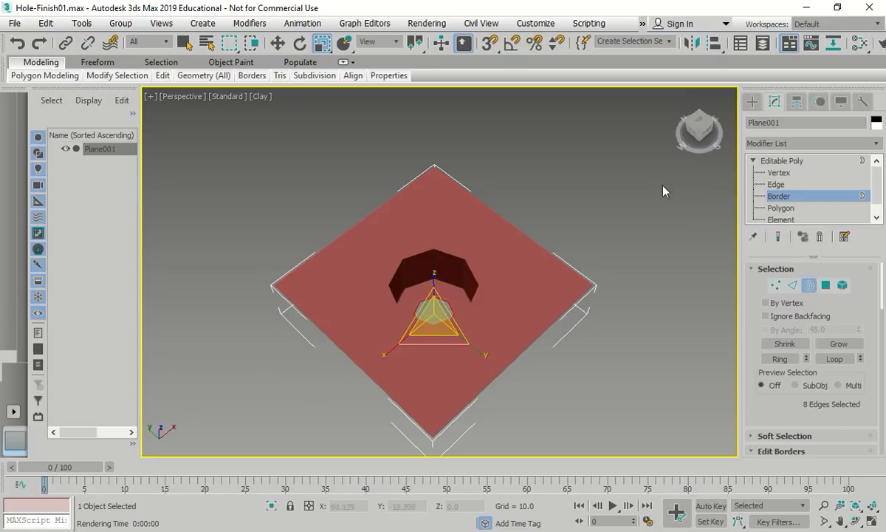
click(184, 42)
Turn on Wireframe Override for the perspective viewport.
alt+middle_drag(523, 315, 444, 314)
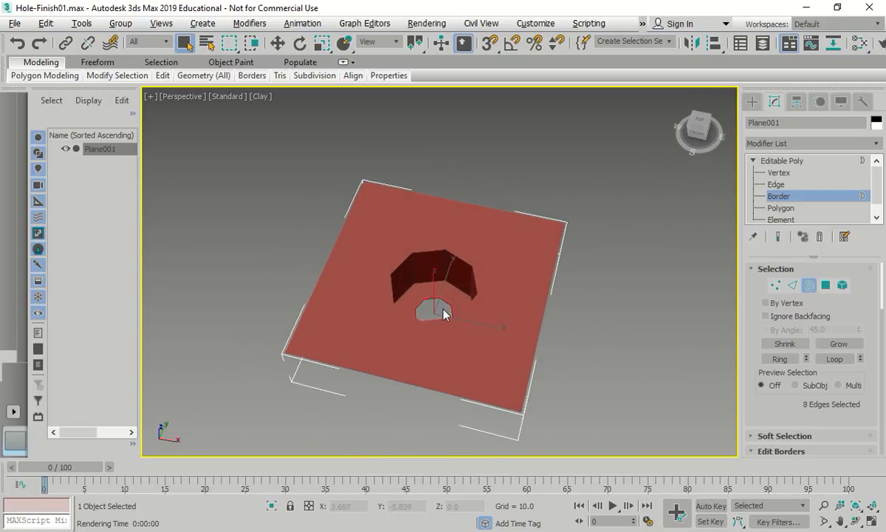
scroll(444, 314, up, 1)
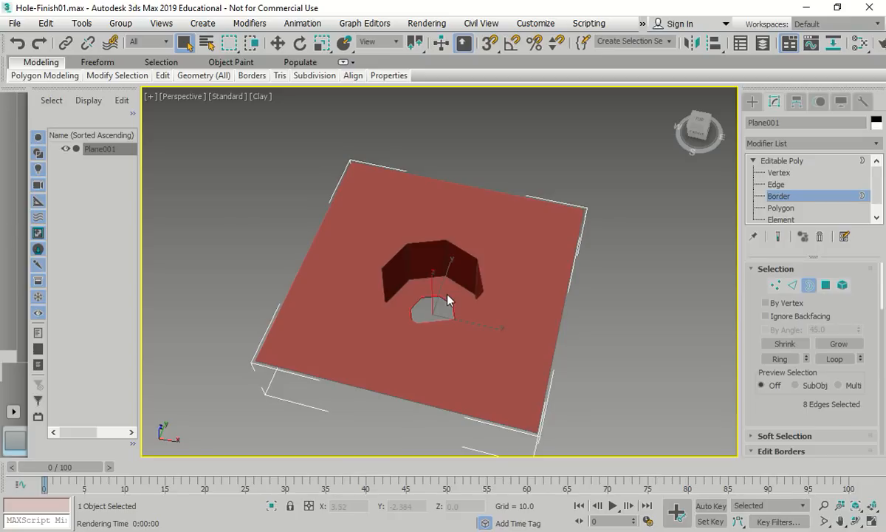
click(260, 96)
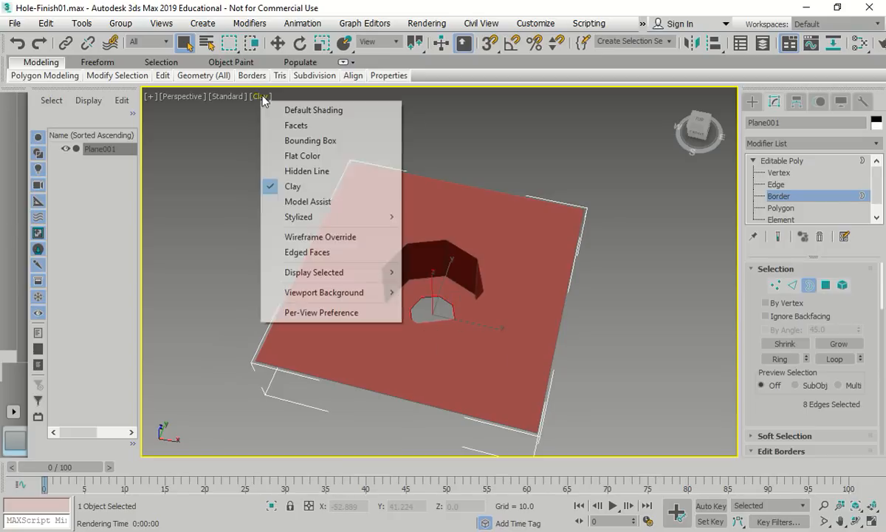
click(330, 237)
alt+middle_drag(330, 241, 423, 279)
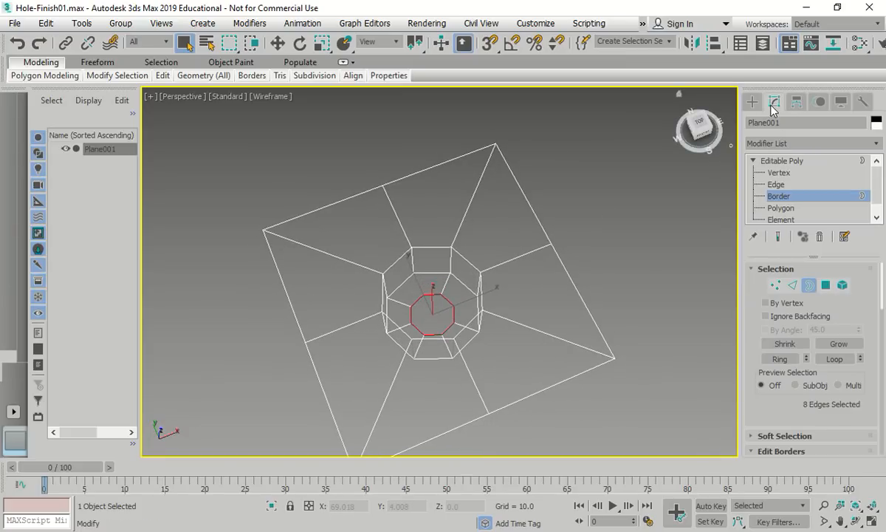
Switch to Vertex level and select the eight vertices around the small opening in the hole's floor.
click(775, 286)
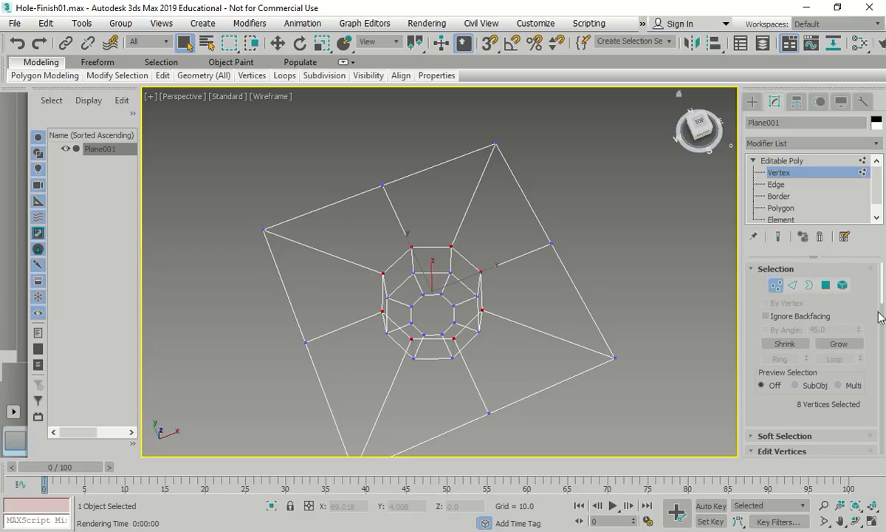
drag(883, 296, 880, 320)
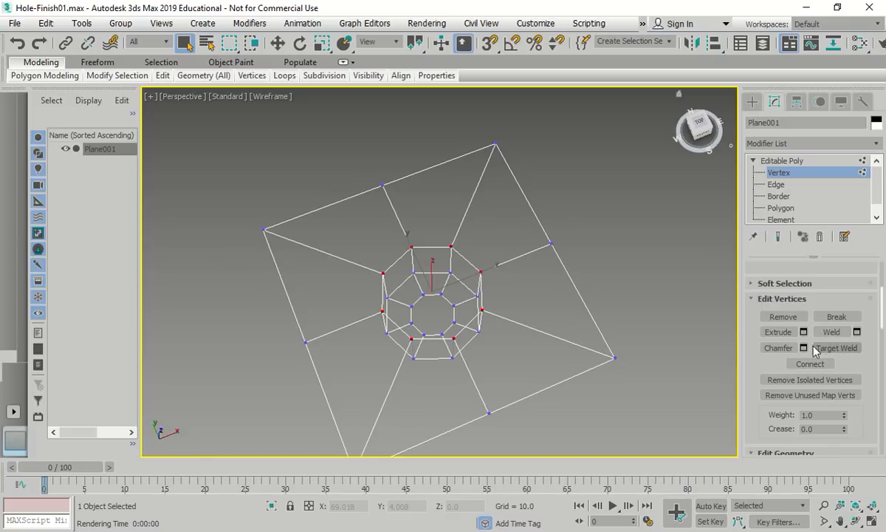
drag(854, 369, 842, 355)
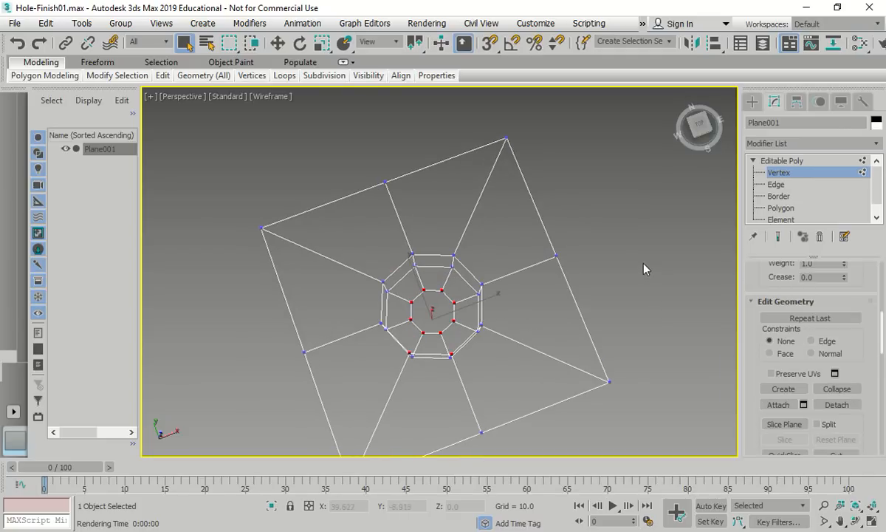
click(642, 268)
drag(443, 311, 386, 326)
scroll(882, 294, up, 5)
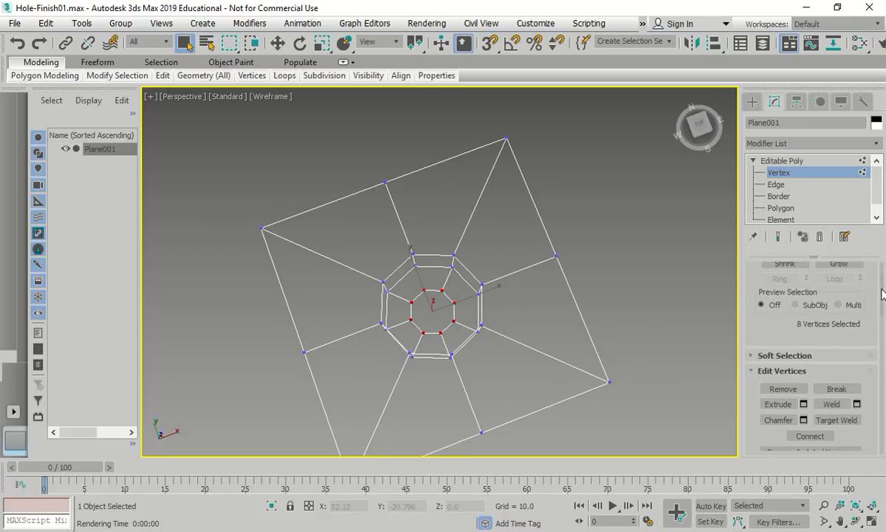
Collapse the selected floor vertices into a single vertex at the centre of the hole's bottom.
scroll(882, 294, down, 3)
click(752, 320)
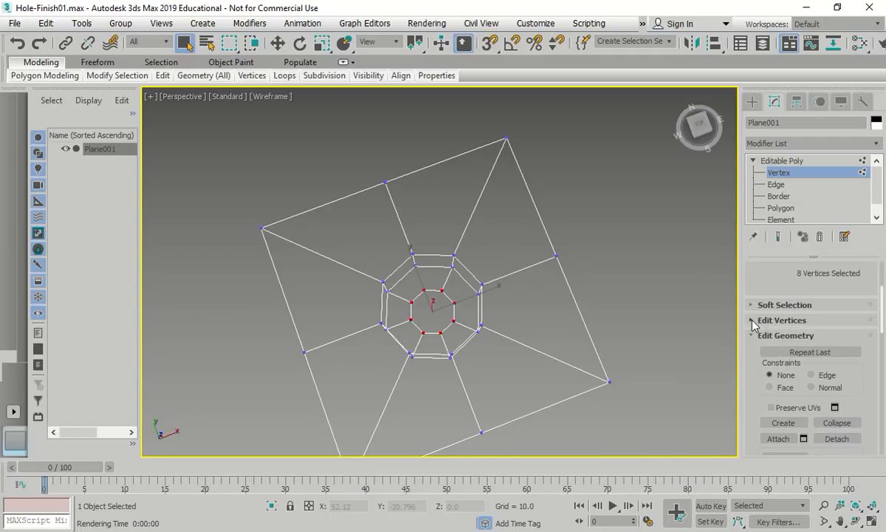
mouse_move(881, 317)
mouse_down()
mouse_move(884, 344)
mouse_move(884, 323)
mouse_up()
click(756, 328)
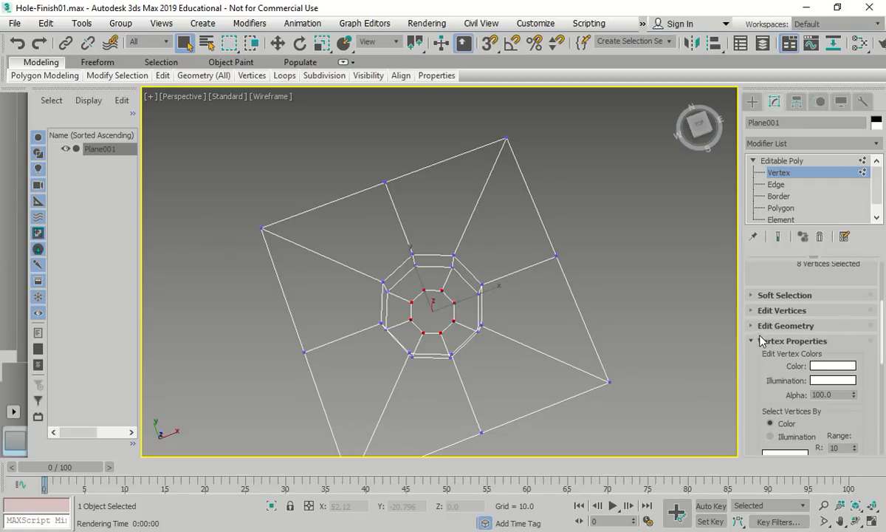
click(757, 325)
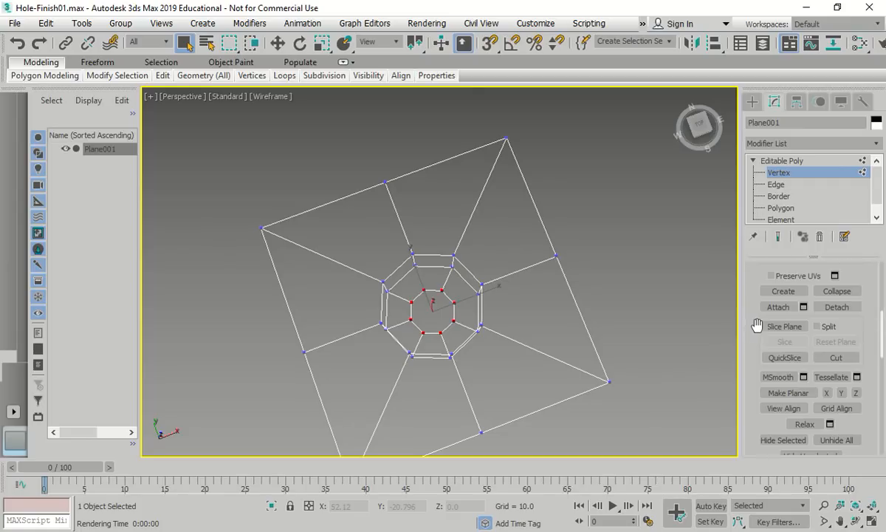
click(836, 291)
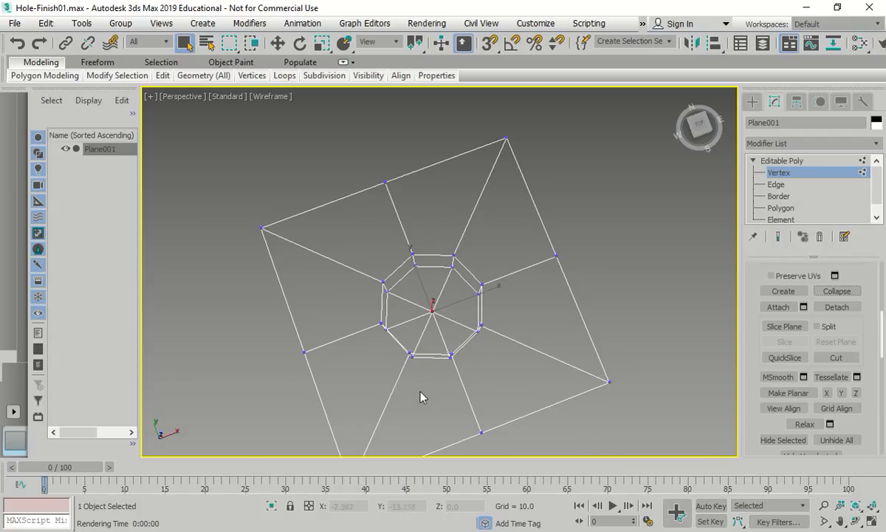
Switch to Edge level, select one edge around the hole's floor, and extend the selection with Loop to the floor's whole octagonal outline.
alt+middle_drag(436, 429, 411, 404)
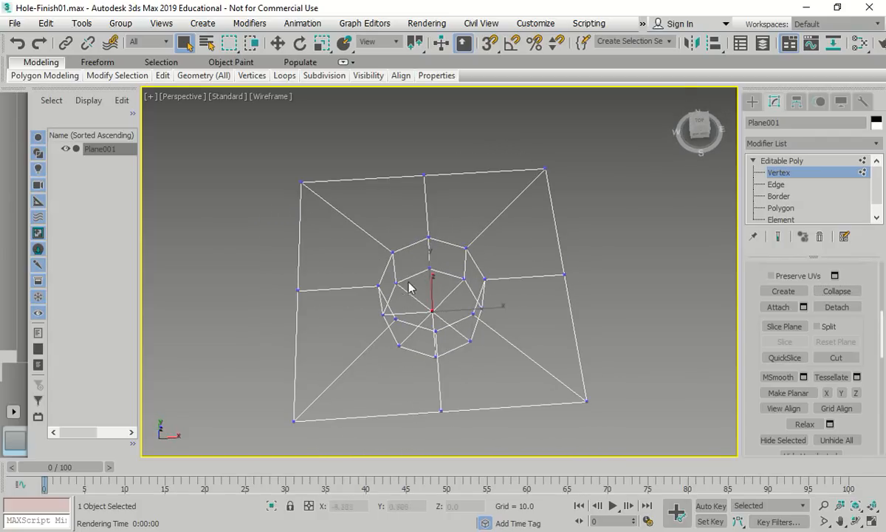
click(775, 185)
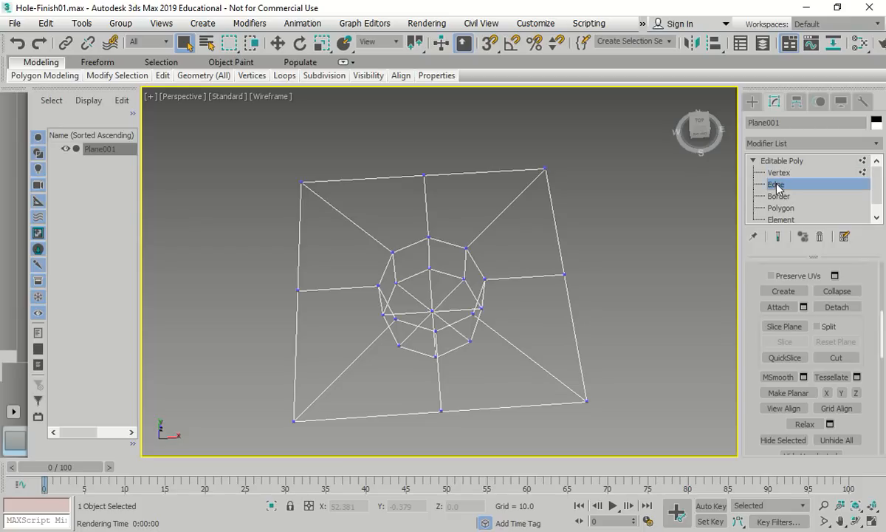
click(407, 276)
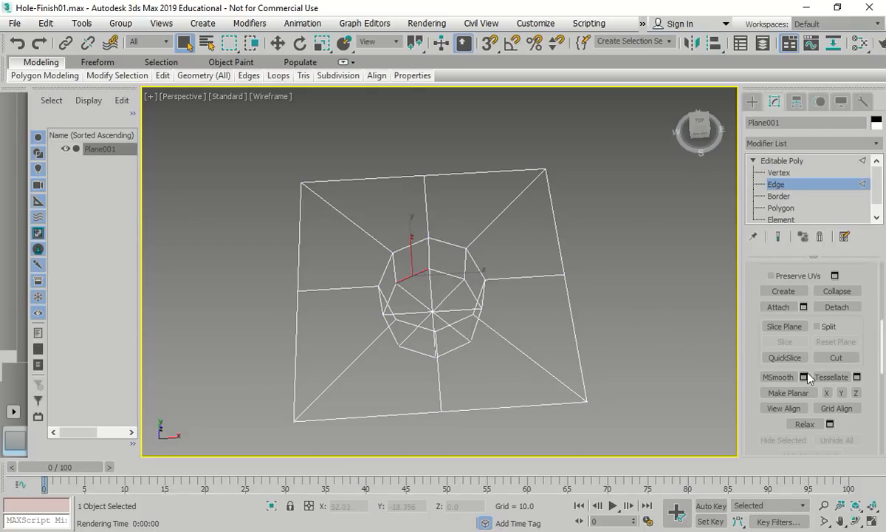
scroll(423, 297, up, 6)
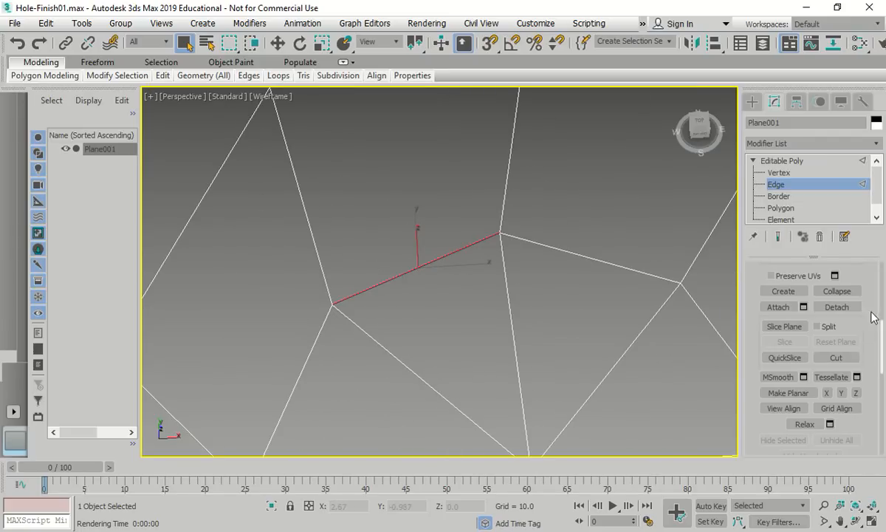
drag(884, 338, 883, 275)
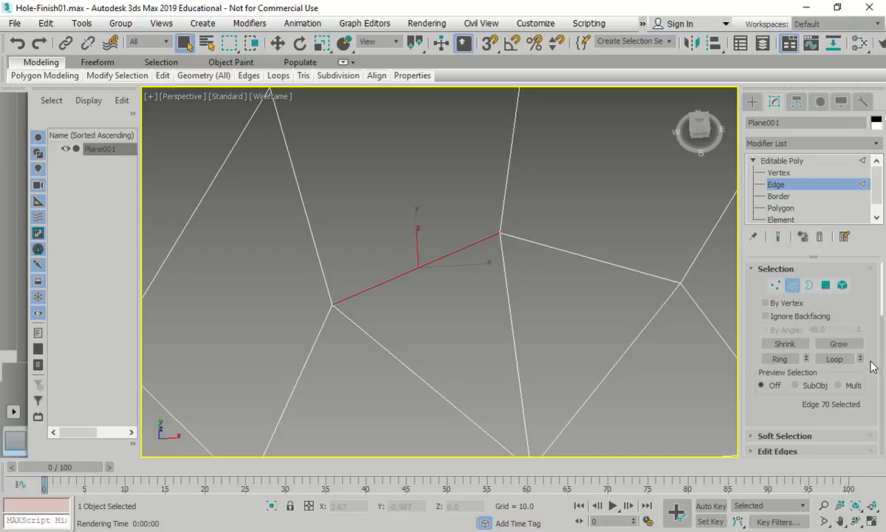
click(835, 359)
scroll(599, 316, down, 4)
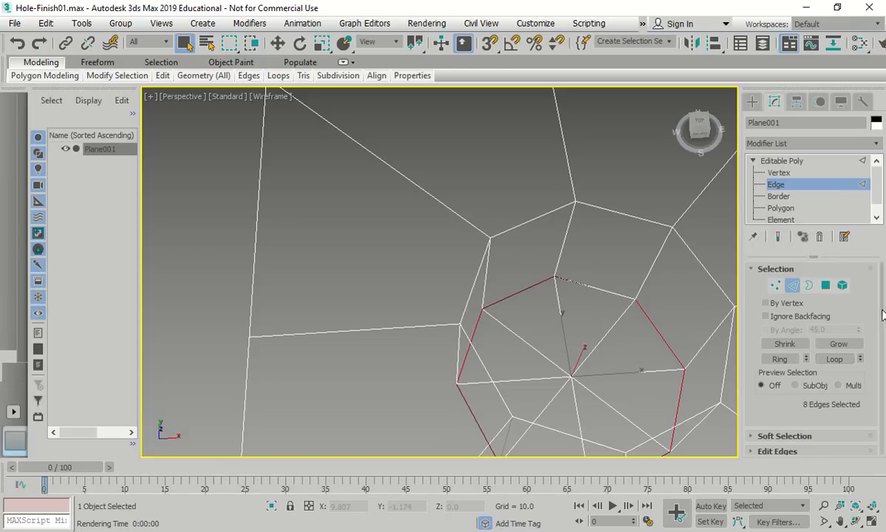
scroll(838, 356, down, 3)
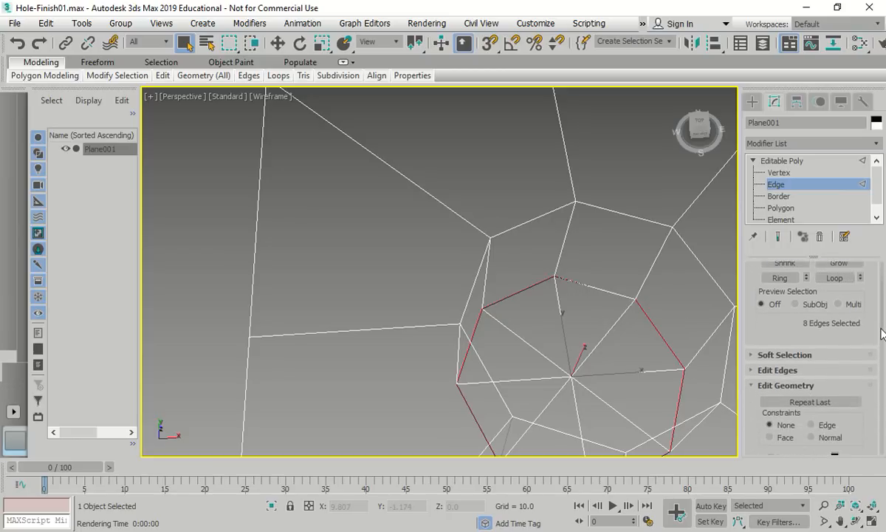
Try to chamfer the selected octagonal edge loop around the hole's floor with an amount of 0.3 and 2 segments.
click(755, 364)
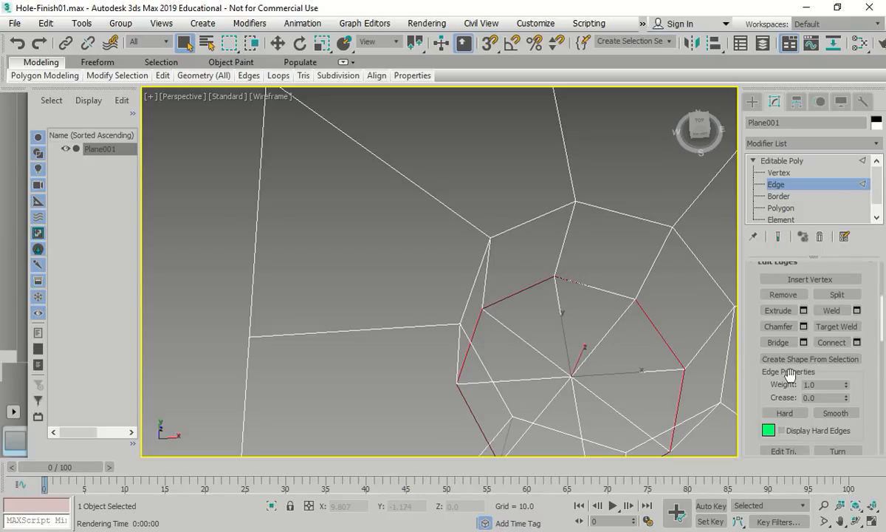
click(803, 327)
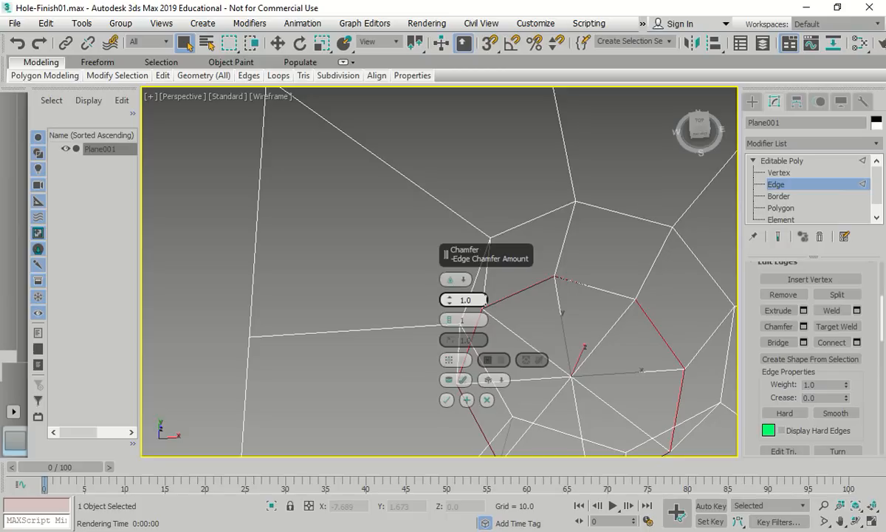
double_click(464, 299)
key(Tab)
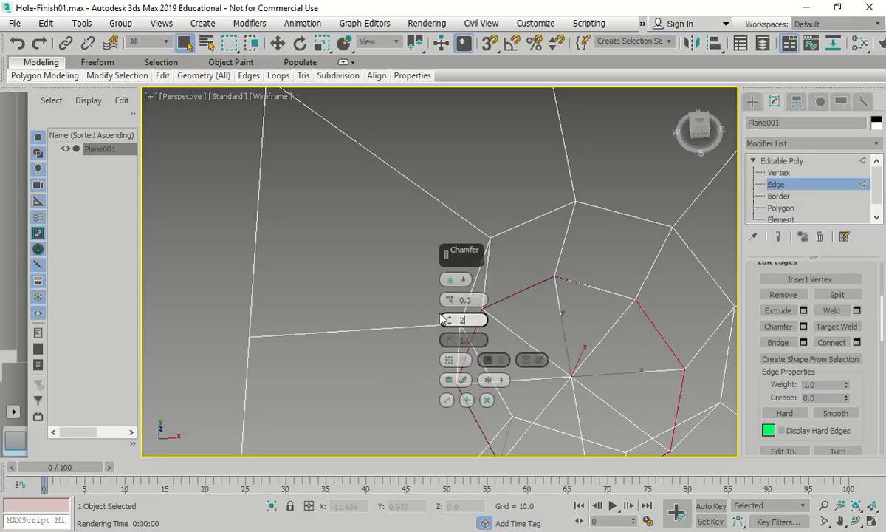
click(448, 400)
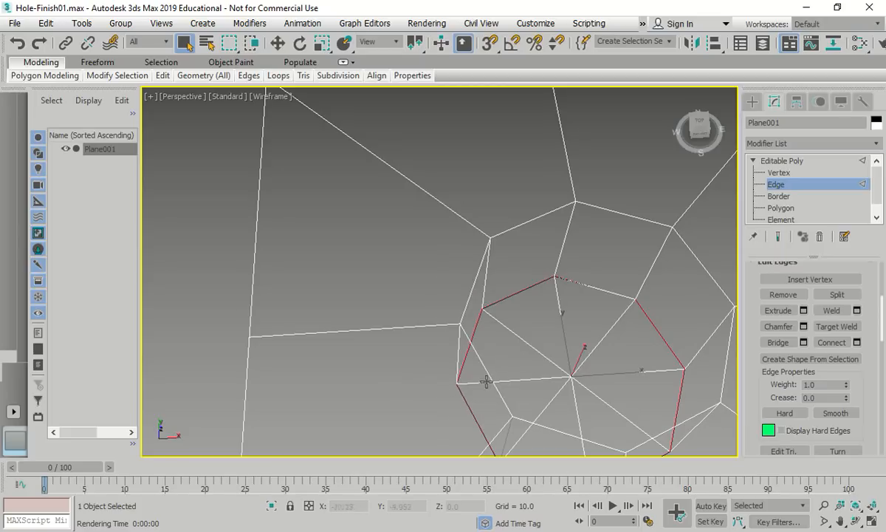
key(z)
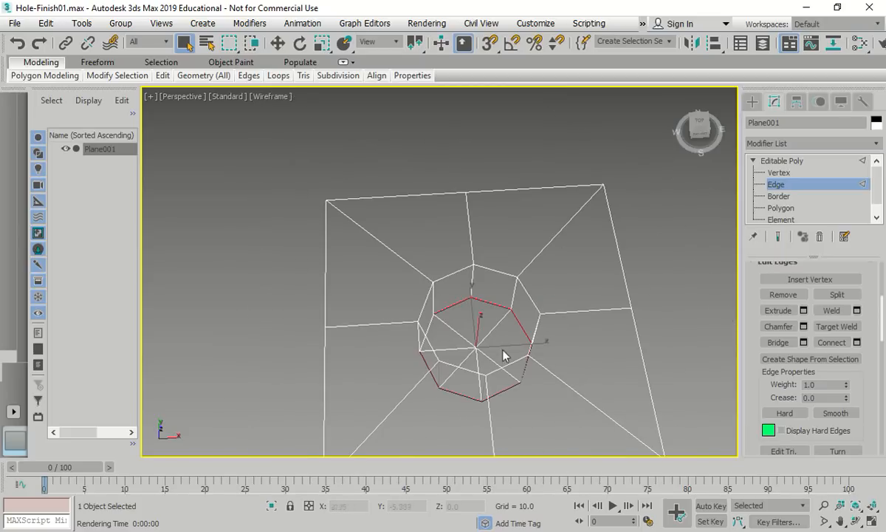
scroll(502, 356, up, 3)
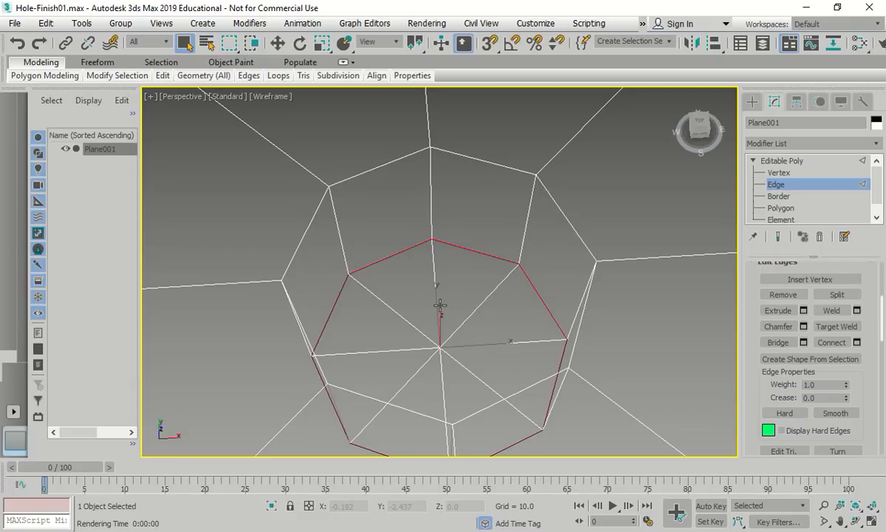
scroll(356, 251, up, 4)
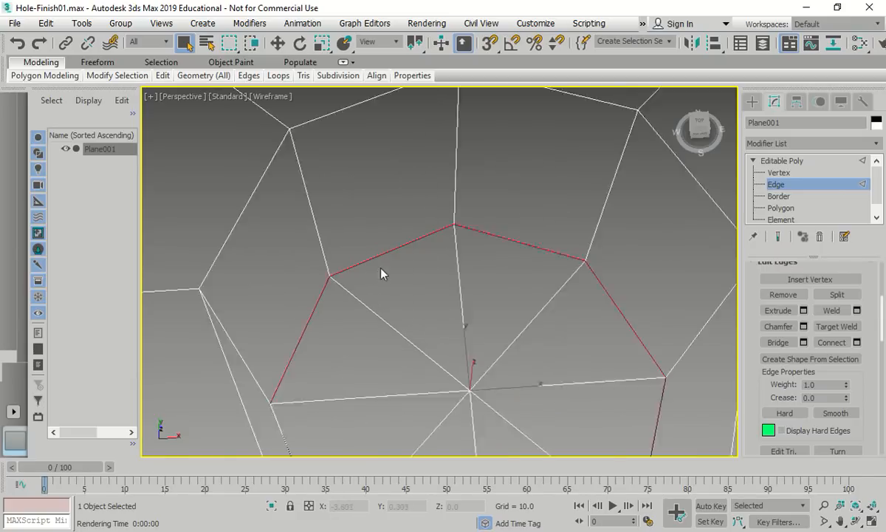
scroll(303, 212, down, 3)
Change the perspective viewport's display style to Hidden Line.
click(260, 96)
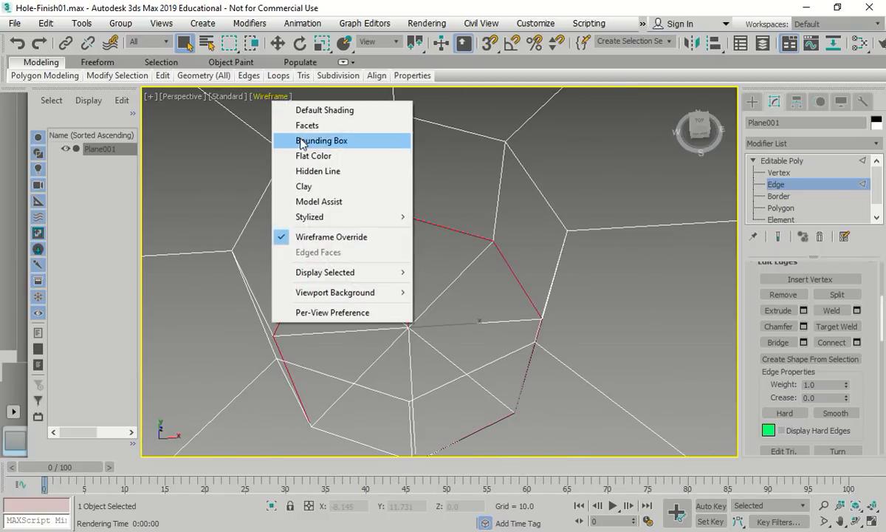
click(309, 172)
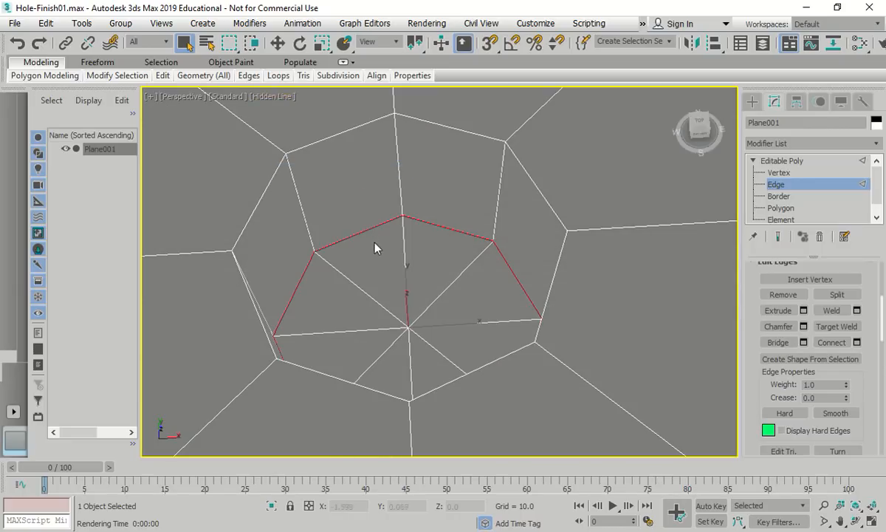
alt+middle_drag(332, 312, 277, 323)
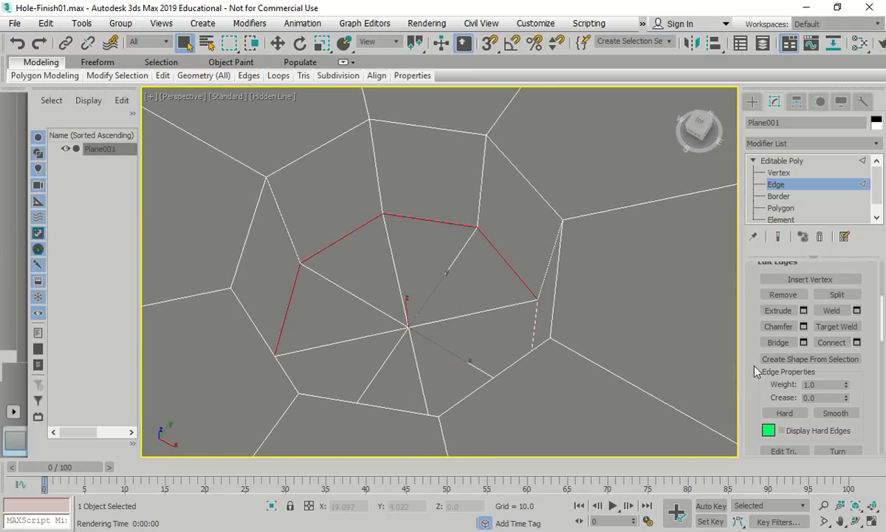
Try the chamfer on the hole's floor loop again with an amount of 0.3 and 2 segments.
click(803, 327)
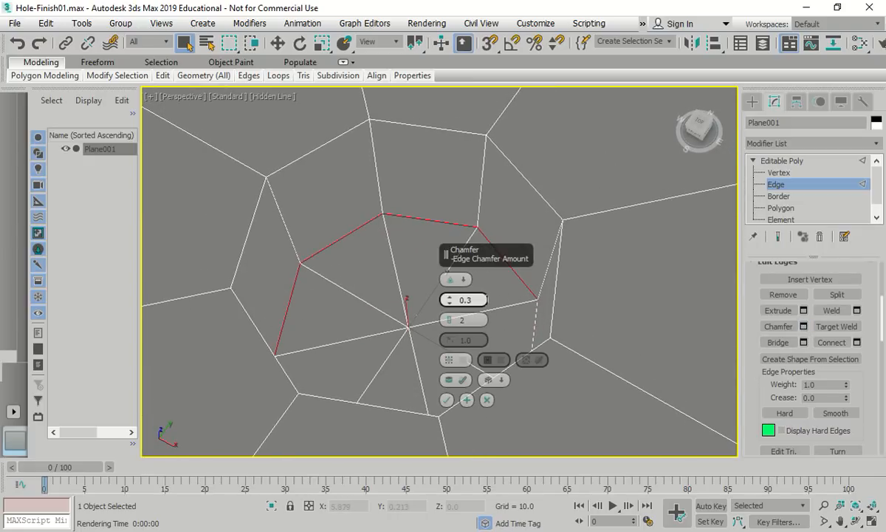
click(447, 399)
scroll(330, 246, up, 5)
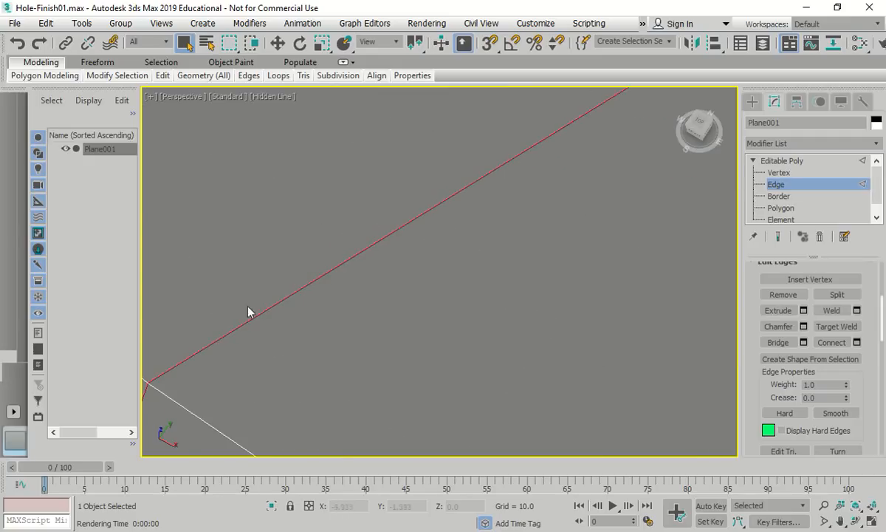
scroll(282, 335, down, 3)
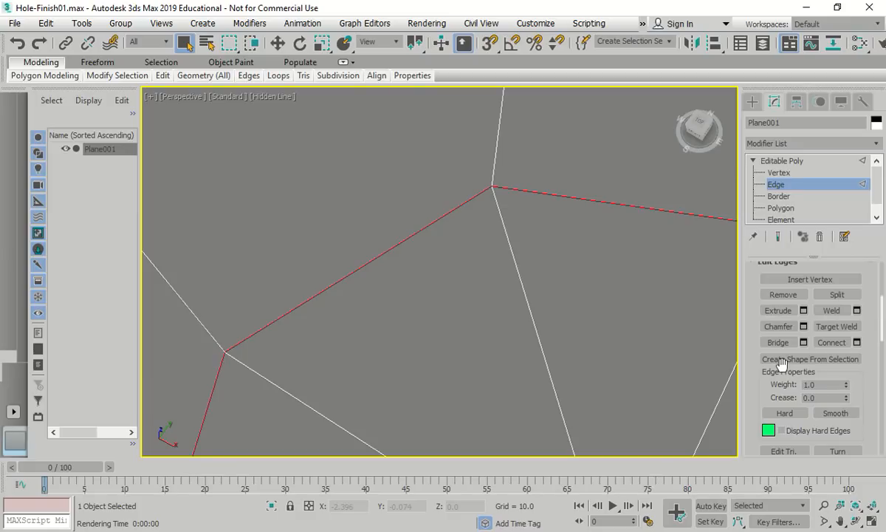
Undo the chamfer attempts and the loop selection, going back to a single selected edge on the hole's floor outline.
click(24, 46)
click(24, 46)
click(24, 47)
click(24, 47)
scroll(313, 185, down, 5)
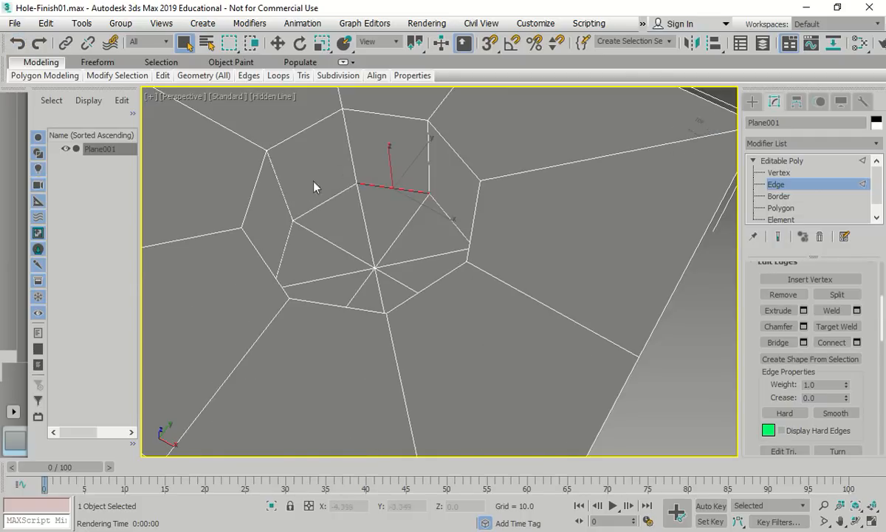
Add one edge of the hole's upper rim to the selection and extend both selected edges to full loops with Loop.
middle_drag(354, 167, 341, 211)
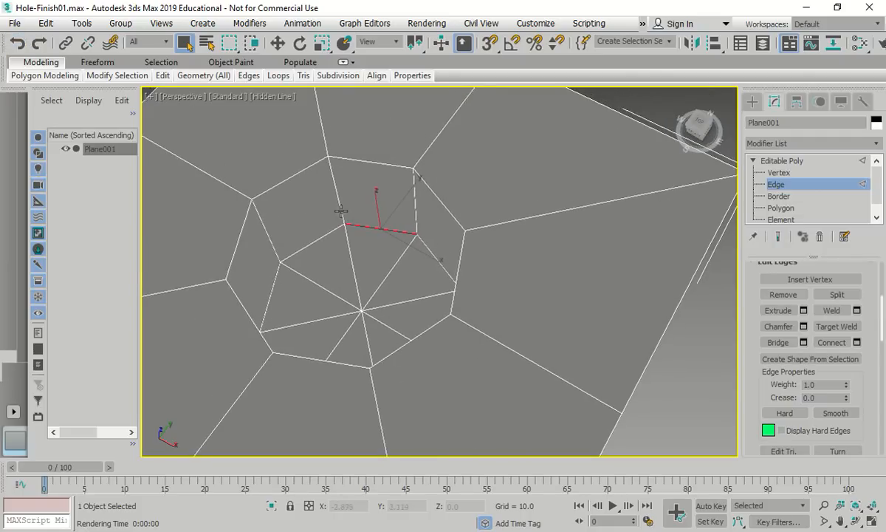
ctrl+click(362, 159)
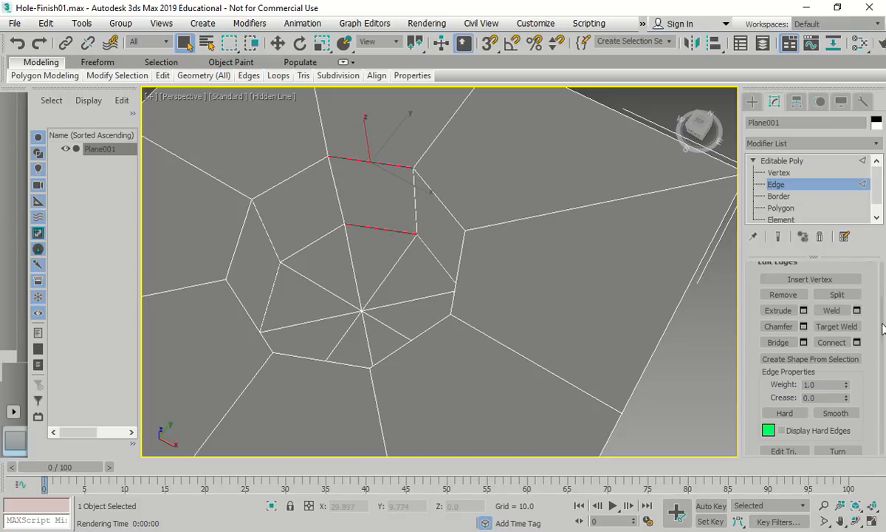
scroll(860, 310, up, 5)
click(834, 358)
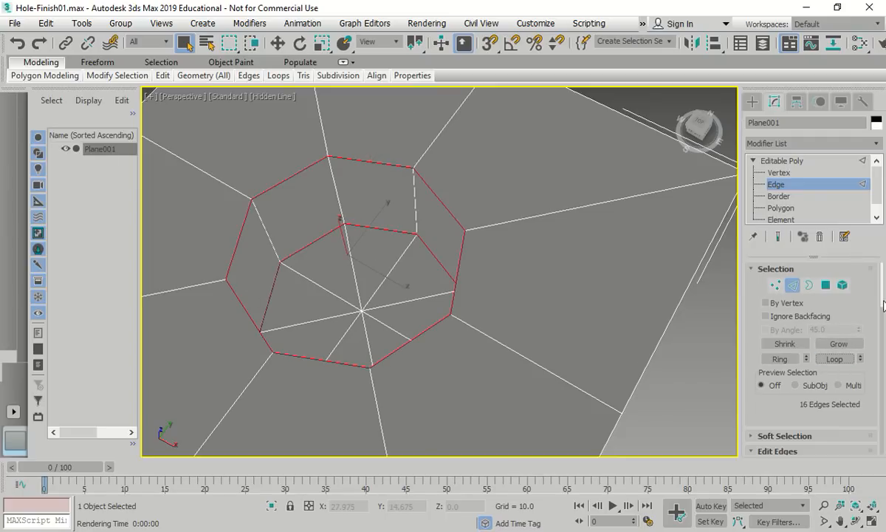
Chamfer the selected rim and floor edge loops with an amount of 0.3 and 2 segments.
scroll(882, 318, down, 3)
scroll(883, 317, down, 1)
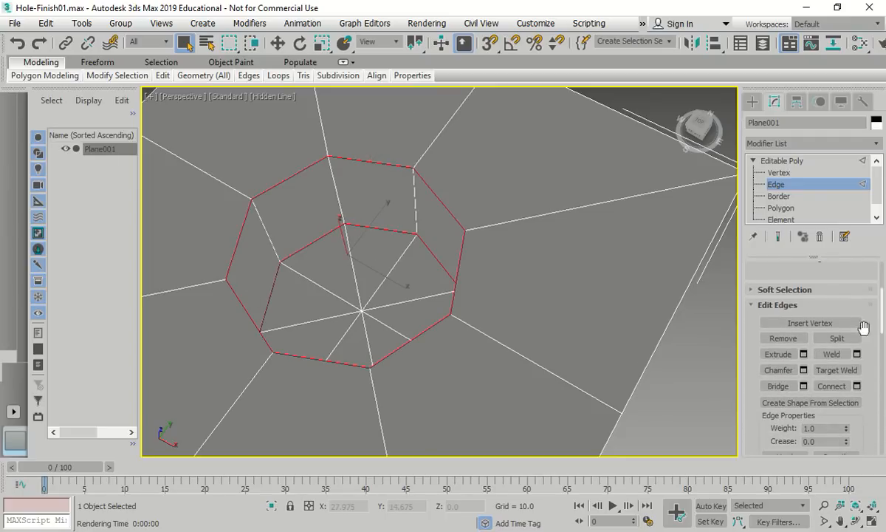
click(804, 369)
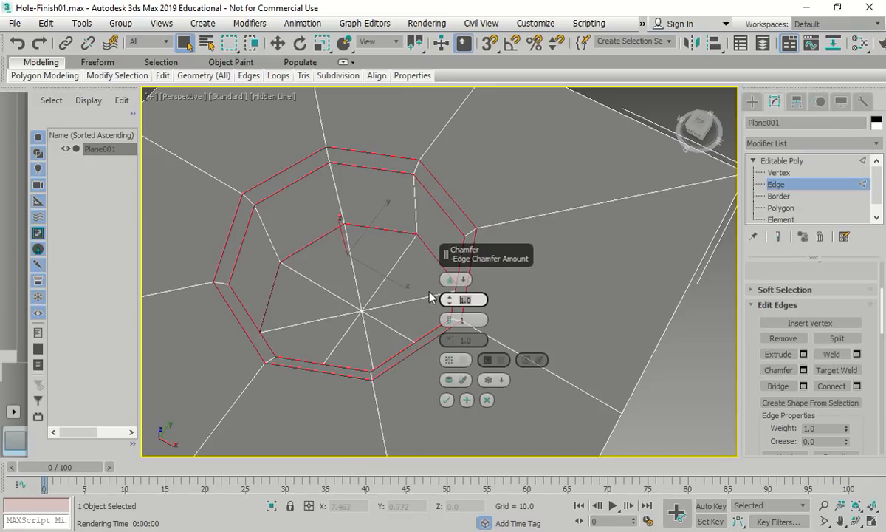
text(.3)
key(Return)
click(472, 322)
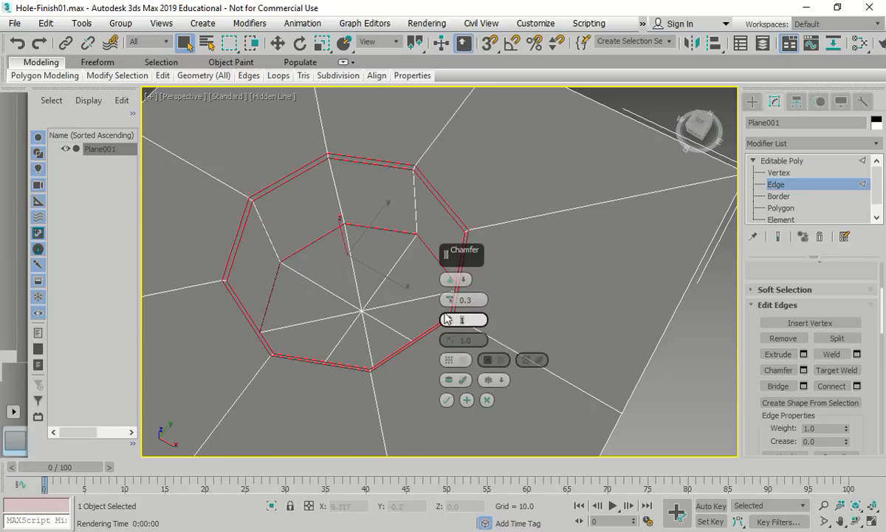
click(446, 399)
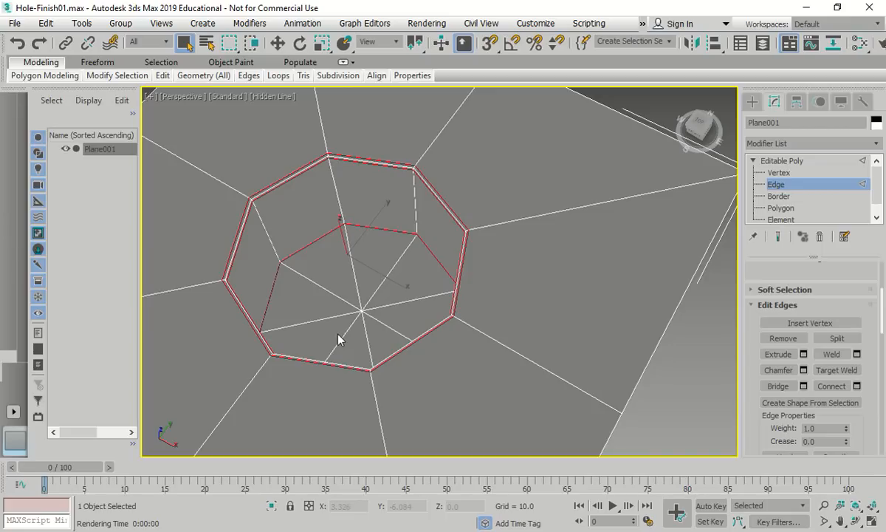
Save the scene as Hole-Finish02.max.
click(17, 23)
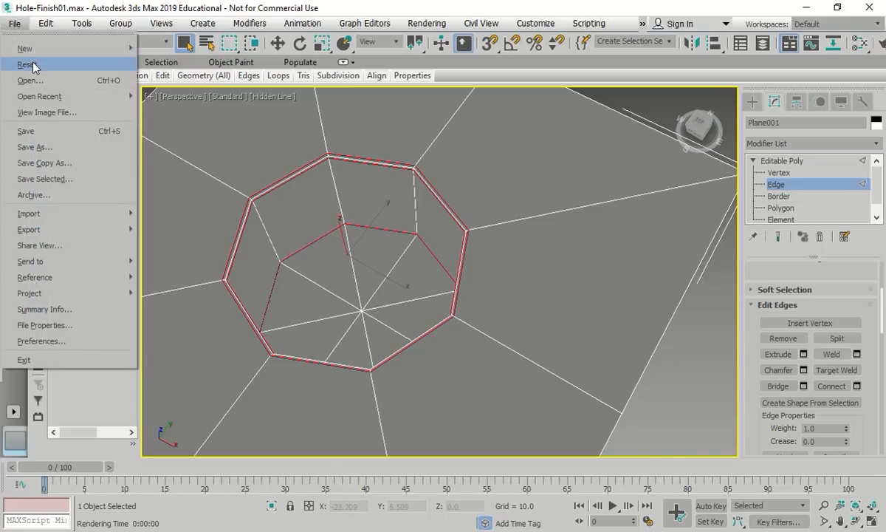
click(46, 129)
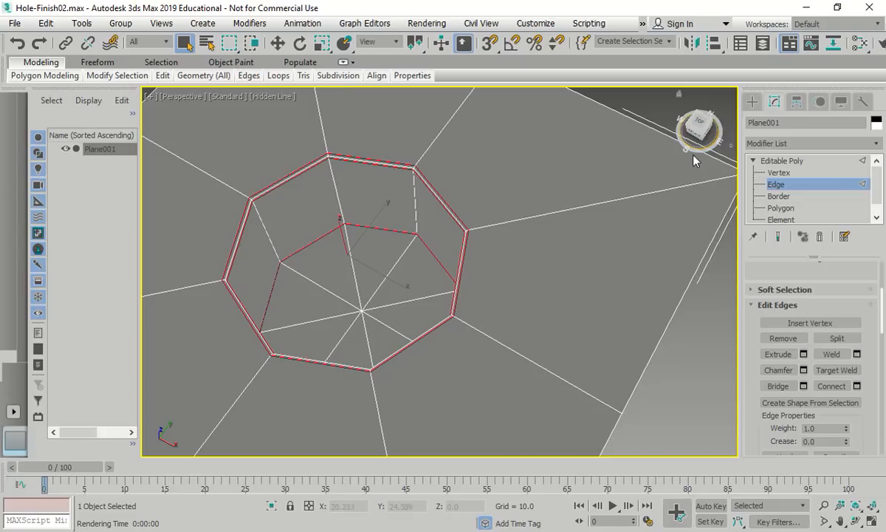
Activate the Move tool and select the whole outer edge loop of the plane.
alt+middle_drag(678, 303, 676, 265)
click(278, 42)
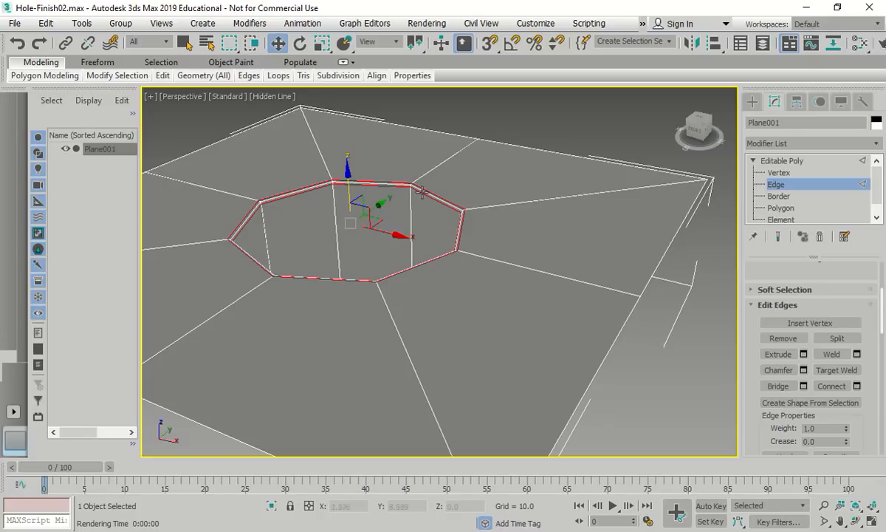
double_click(627, 319)
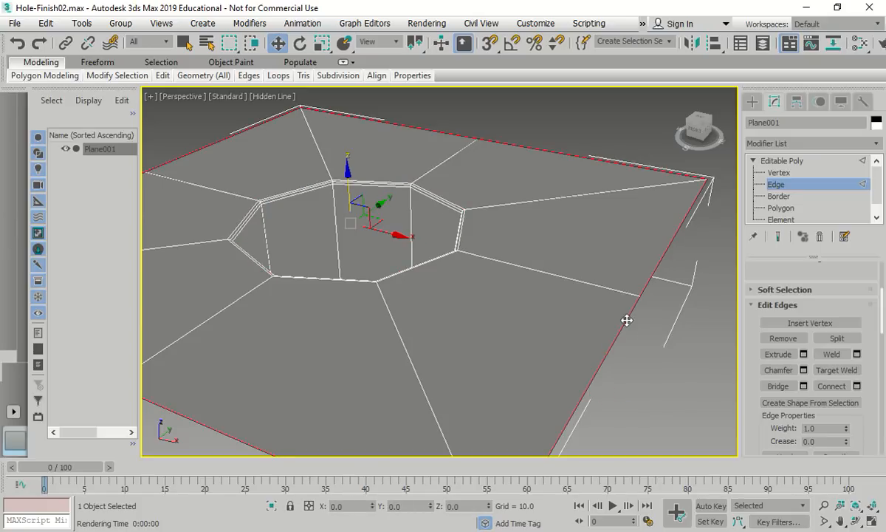
Extrude the plane's outer edge loop straight down to about Z -13 with the Move tool to form side walls.
scroll(627, 319, down, 5)
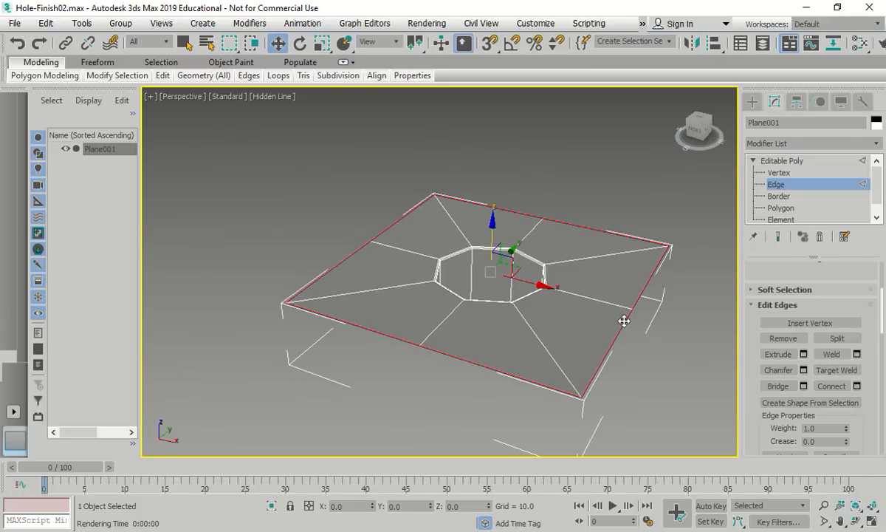
shift+drag(492, 217, 491, 264)
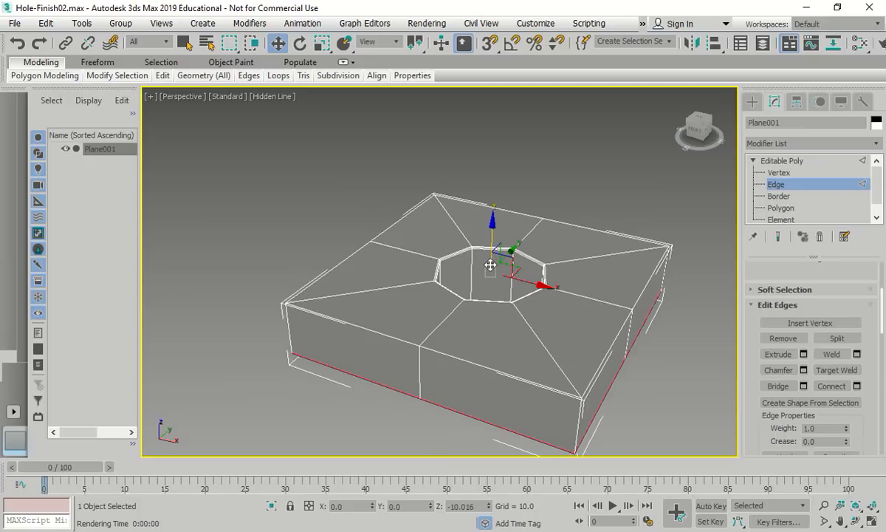
shift+drag(490, 264, 490, 278)
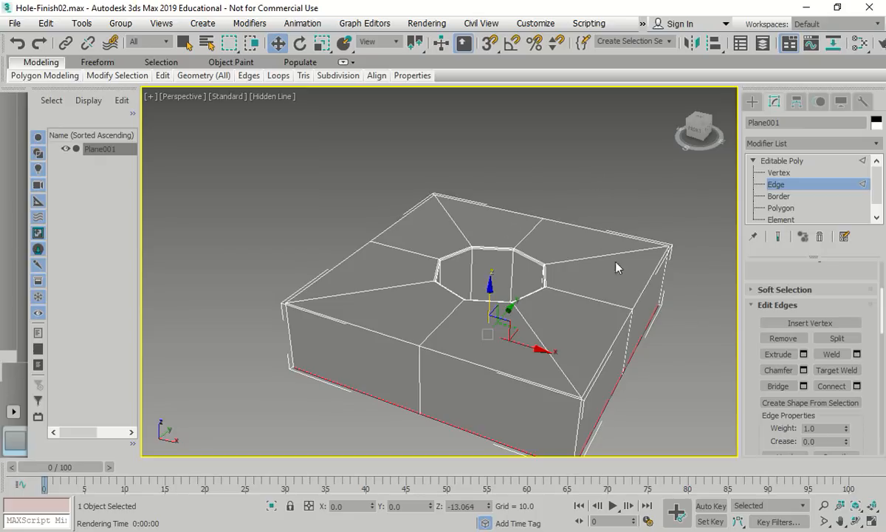
middle_drag(515, 244, 428, 269)
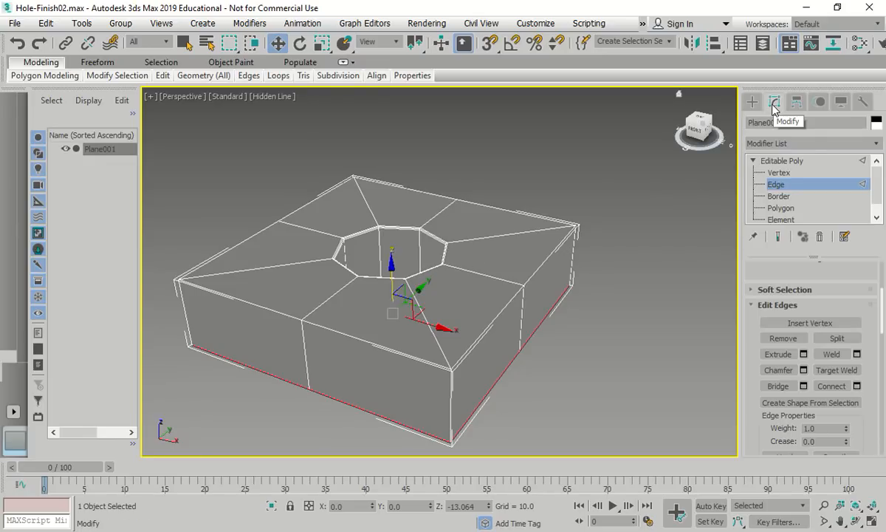
Switch to Border level with the block's open bottom outline selected and show the block's underside.
click(781, 196)
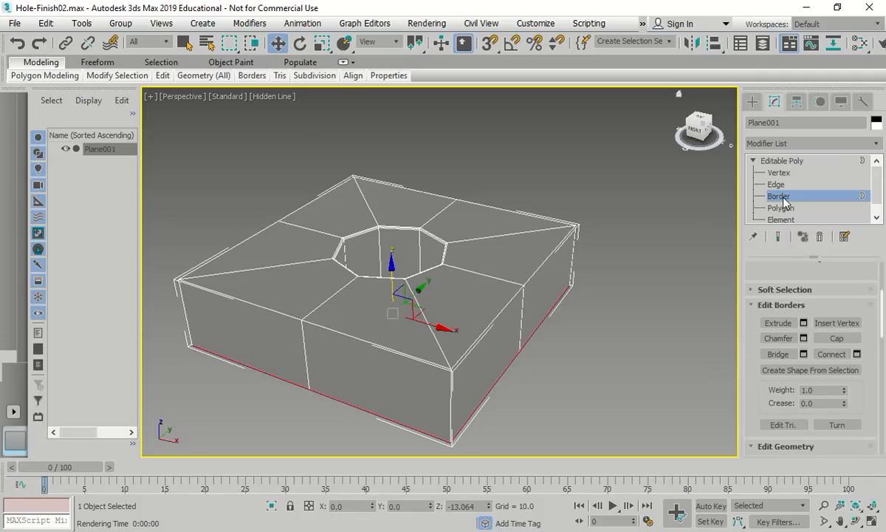
click(779, 197)
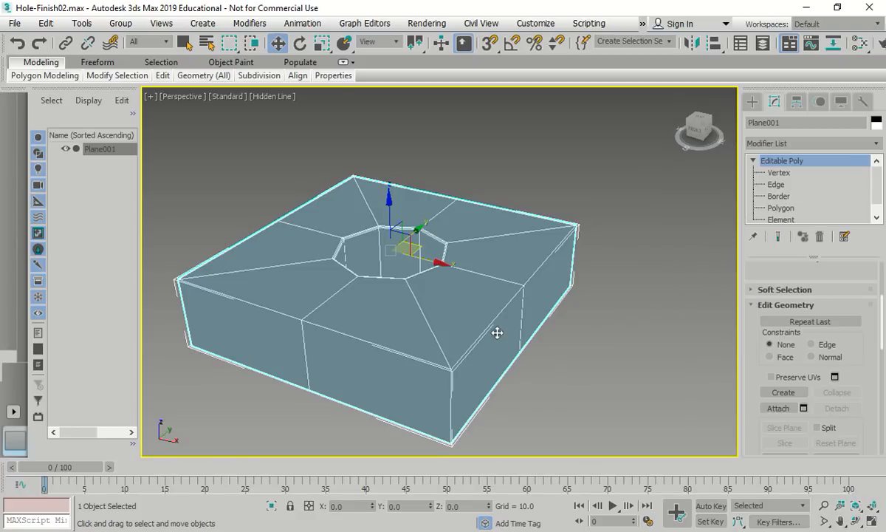
click(779, 197)
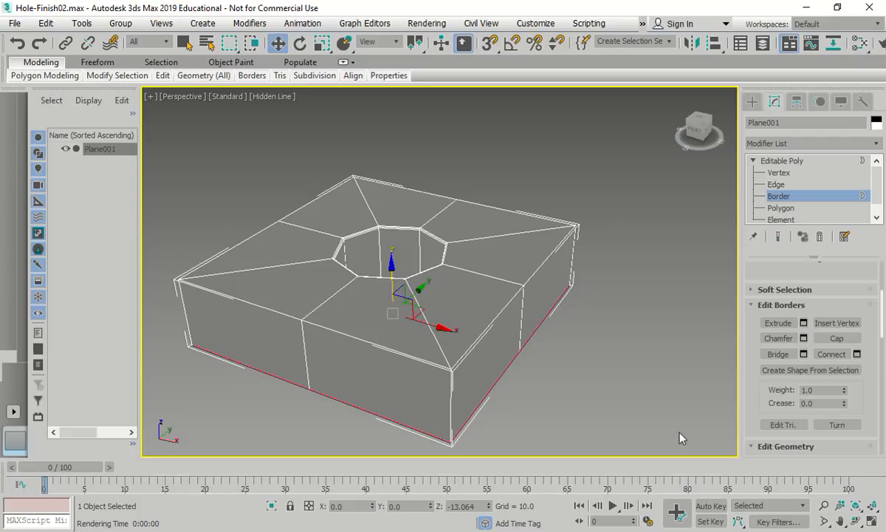
alt+middle_drag(557, 456, 592, 379)
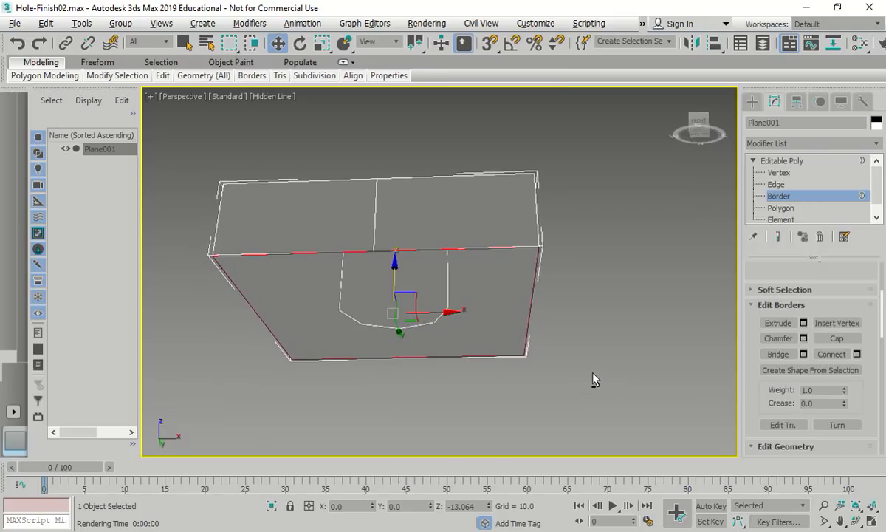
Try a Cap on the block's open bottom border and undo it.
click(830, 338)
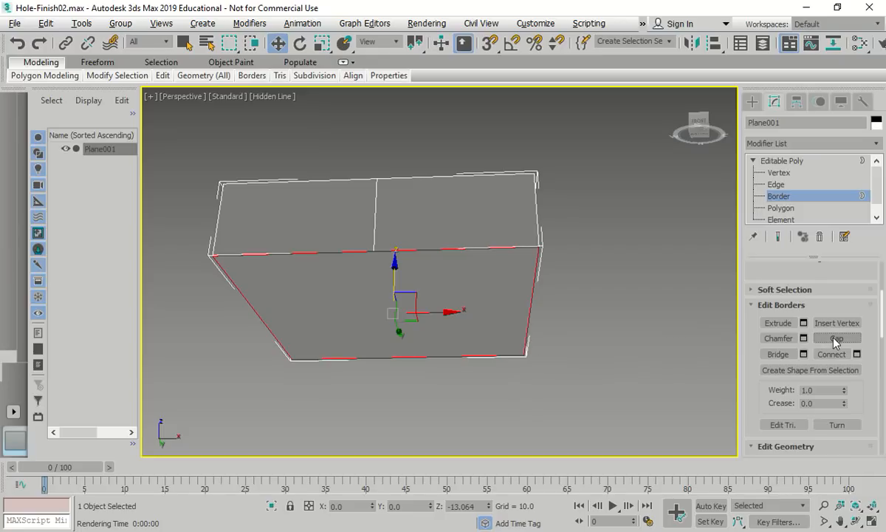
click(17, 43)
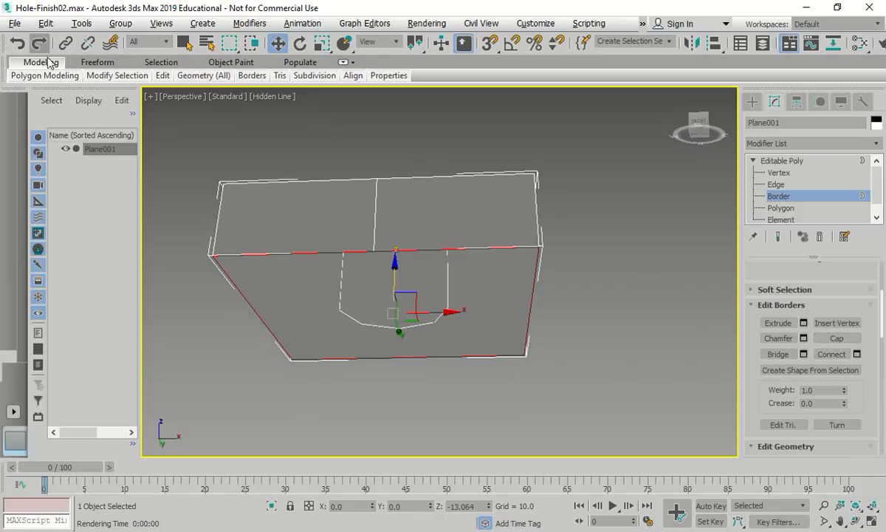
Switch the viewport to Clay shading and cap the block's open bottom border.
click(263, 98)
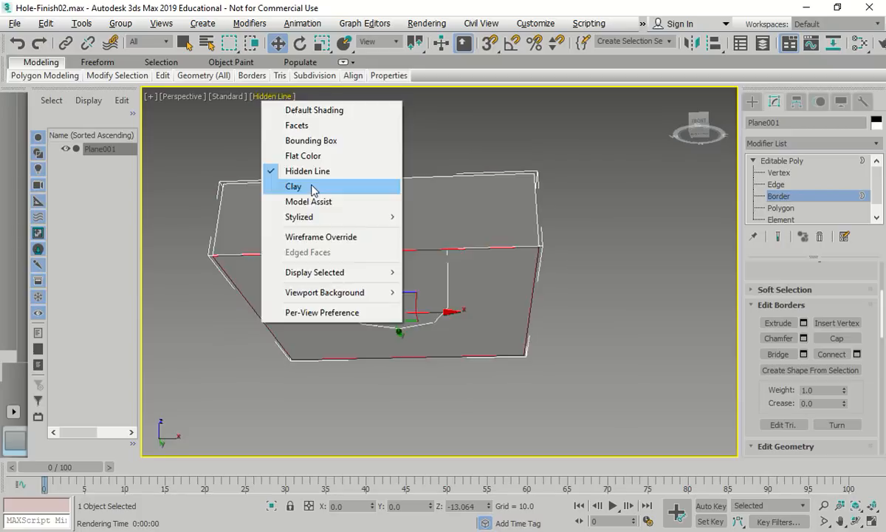
click(310, 189)
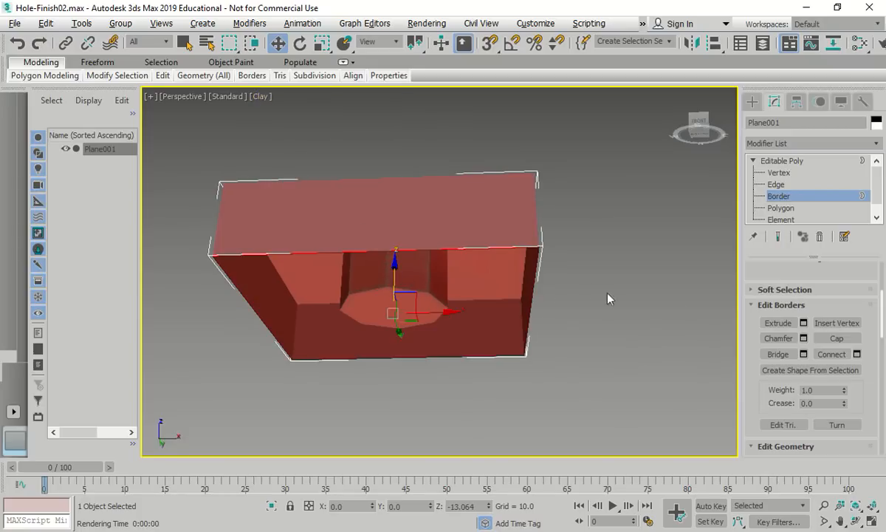
click(838, 340)
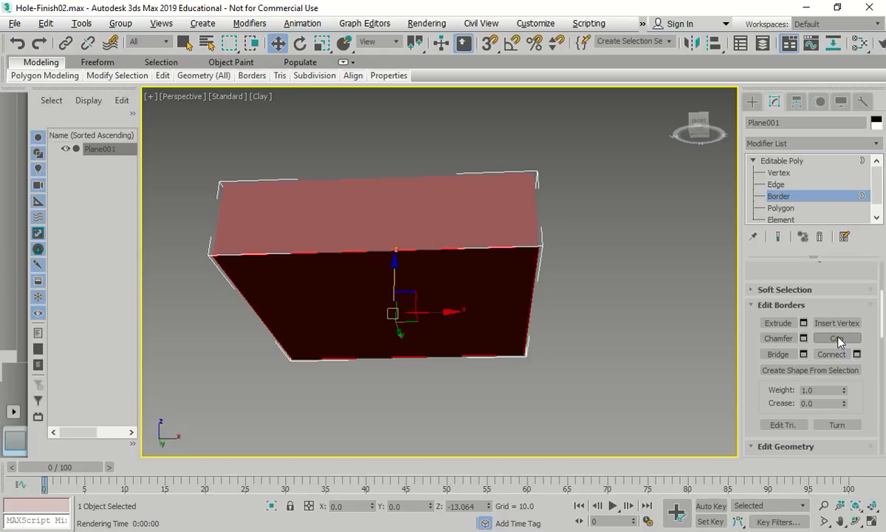
alt+middle_drag(599, 294, 572, 370)
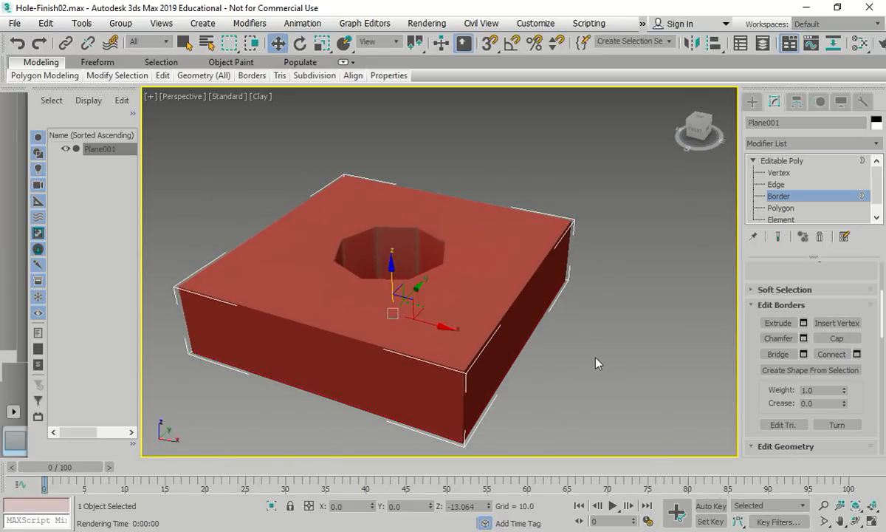
Return to the Editable Poly object level and apply a MeshSmooth modifier to the block.
click(771, 160)
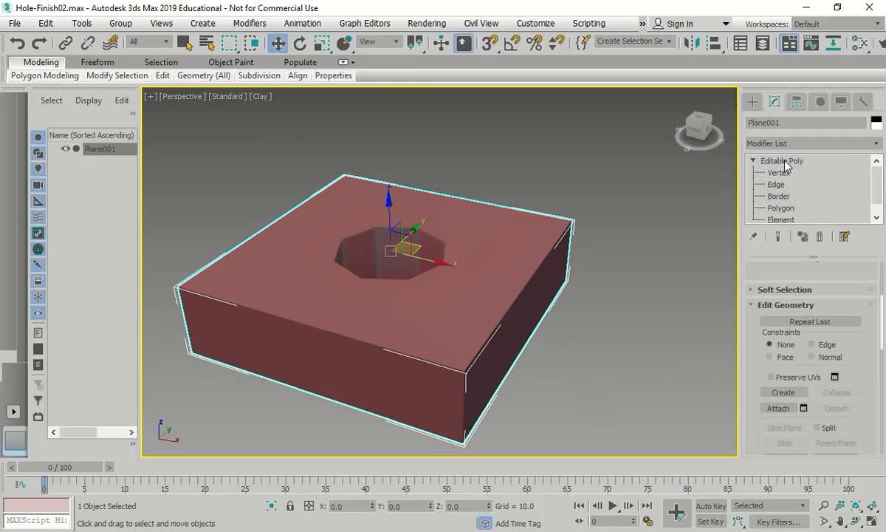
click(827, 144)
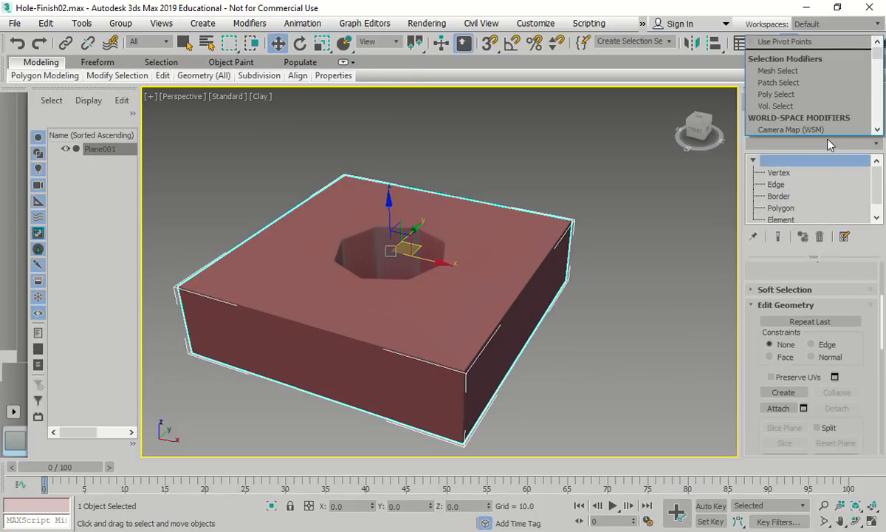
click(876, 145)
click(876, 144)
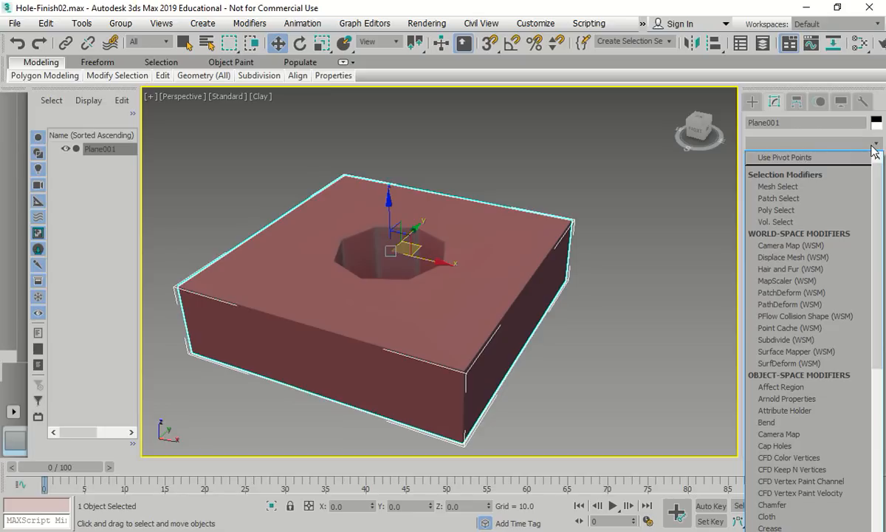
key(m)
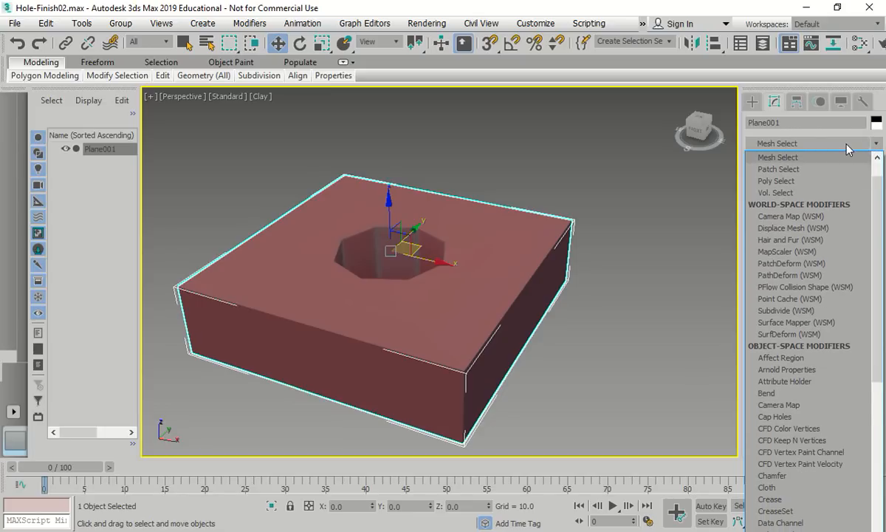
key(m)
key(m)
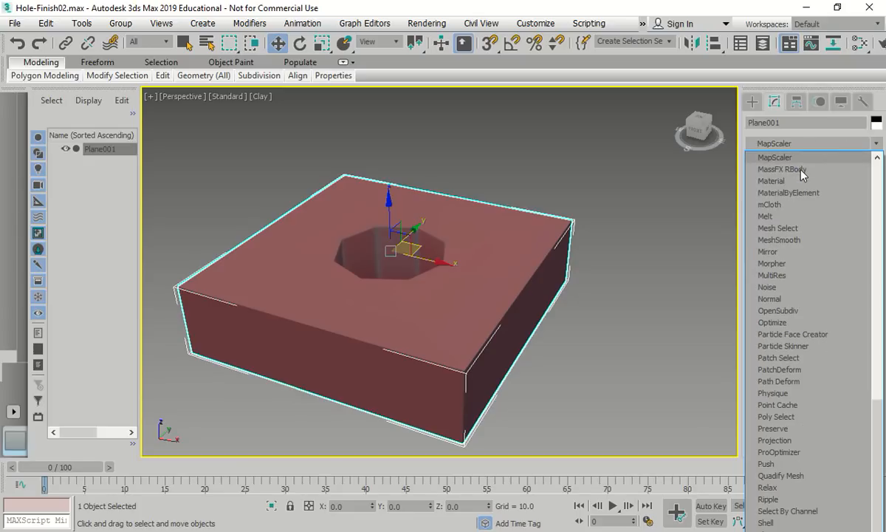
click(803, 246)
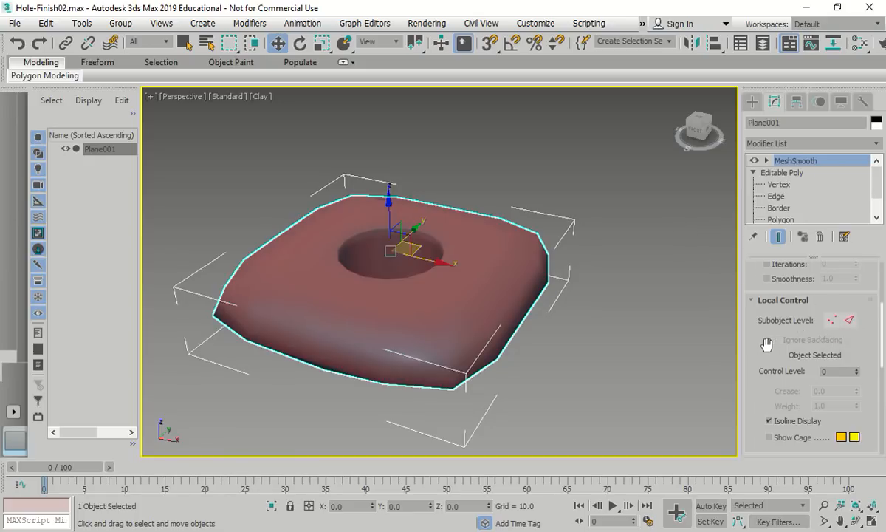
Set the MeshSmooth subdivision iterations to 3.
scroll(789, 347, up, 5)
drag(836, 340, 785, 338)
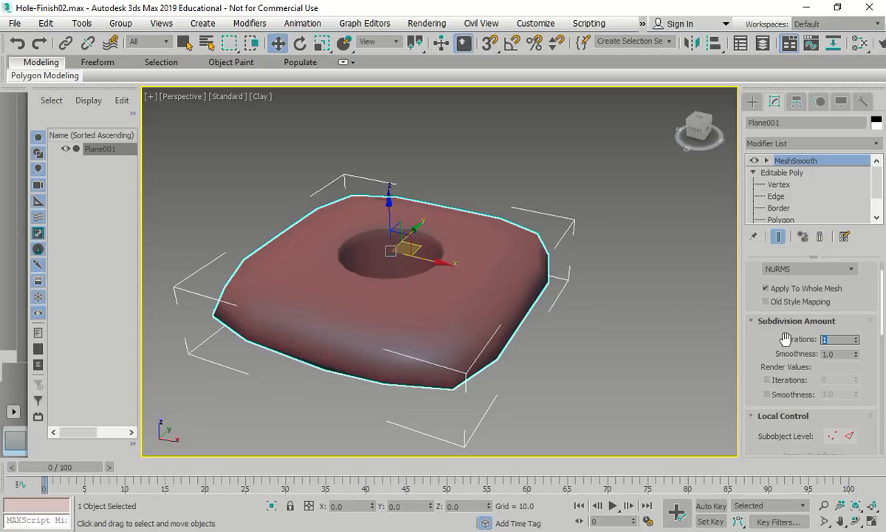
text(3)
key(Return)
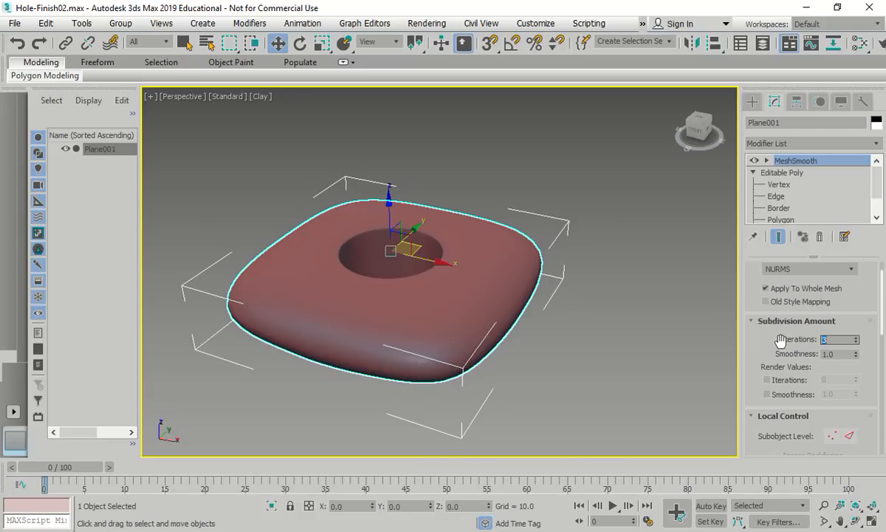
Display the smoothed block in Wireframe and examine its mesh around the hole.
middle_drag(599, 394, 550, 337)
alt+middle_drag(595, 414, 608, 434)
mouse_move(604, 436)
alt+middle_down()
mouse_move(594, 439)
mouse_move(583, 426)
mouse_move(602, 424)
alt+middle_up()
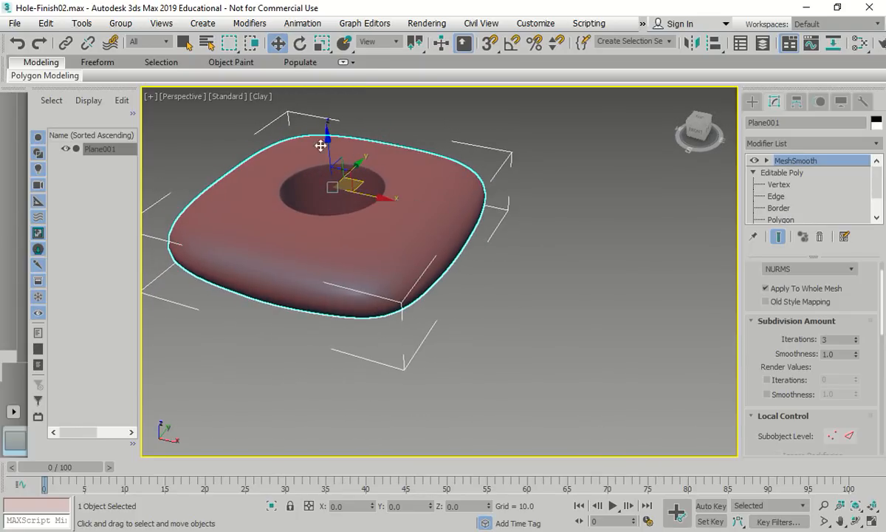
click(260, 96)
click(336, 239)
alt+middle_drag(519, 329, 453, 342)
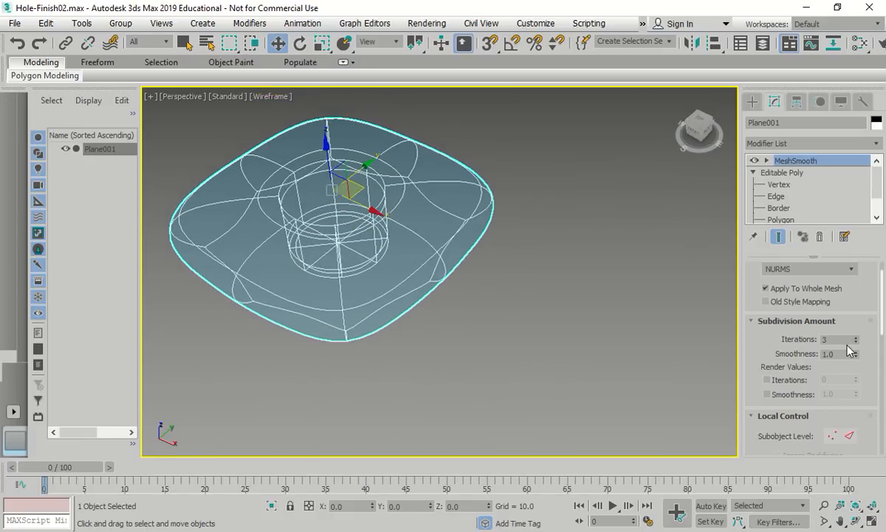
Deselect the block and show it in Hidden Line shading from the home view.
click(543, 326)
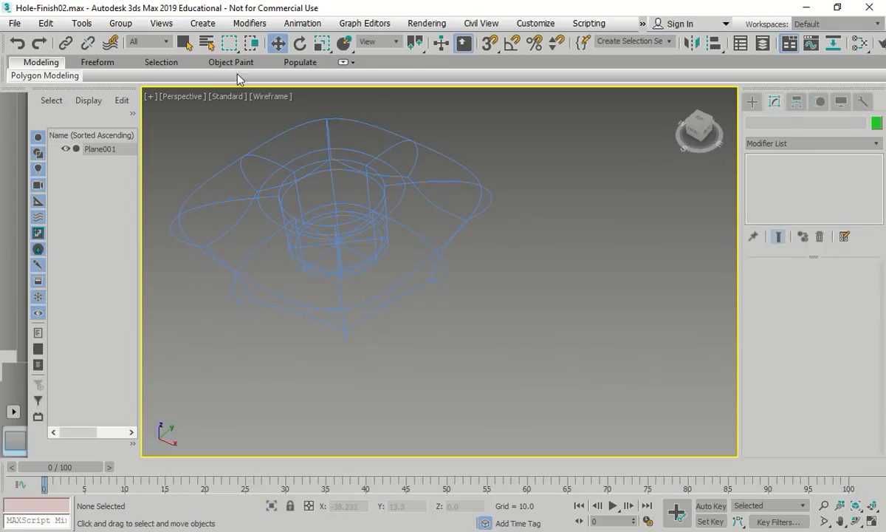
click(271, 96)
click(288, 171)
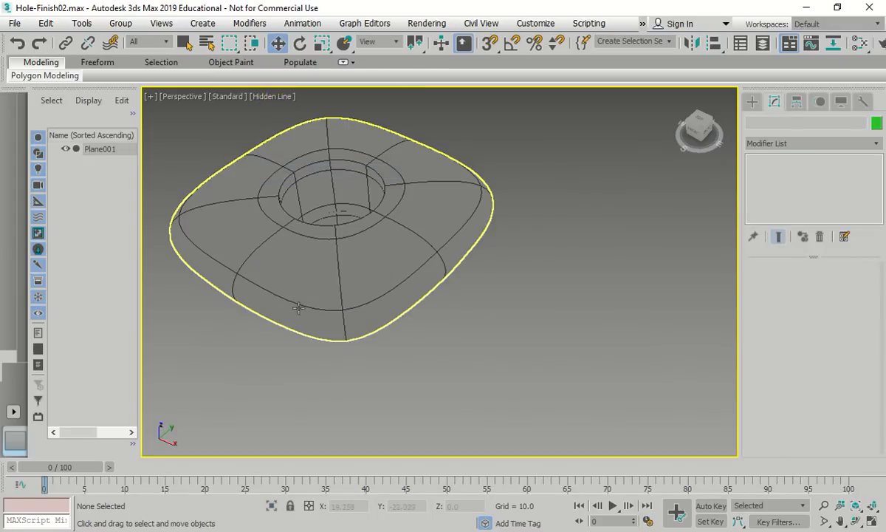
alt+middle_drag(231, 297, 349, 303)
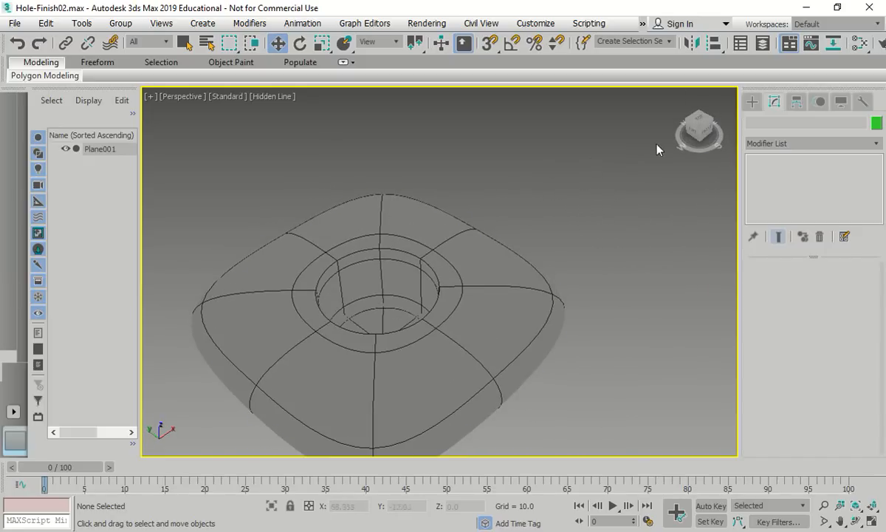
click(677, 94)
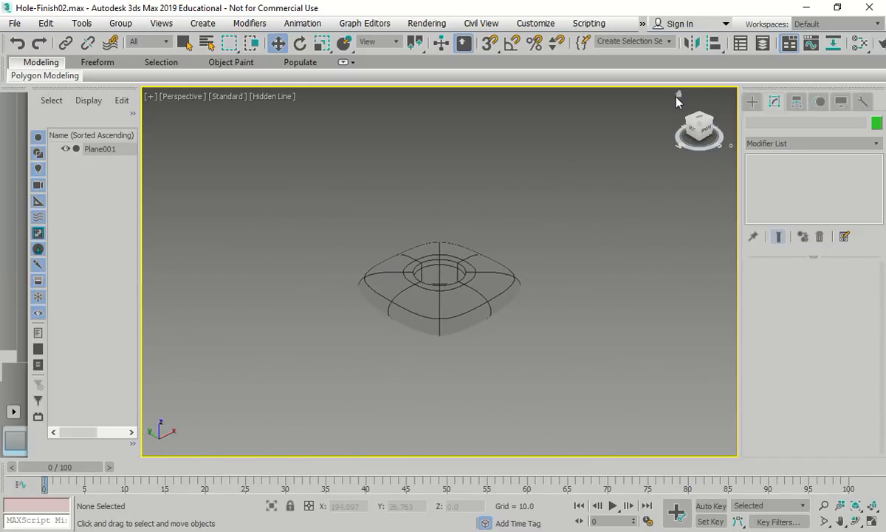
Save the scene under the name Hole-Finish in the Unit-M4 folder, replacing the existing file.
click(14, 22)
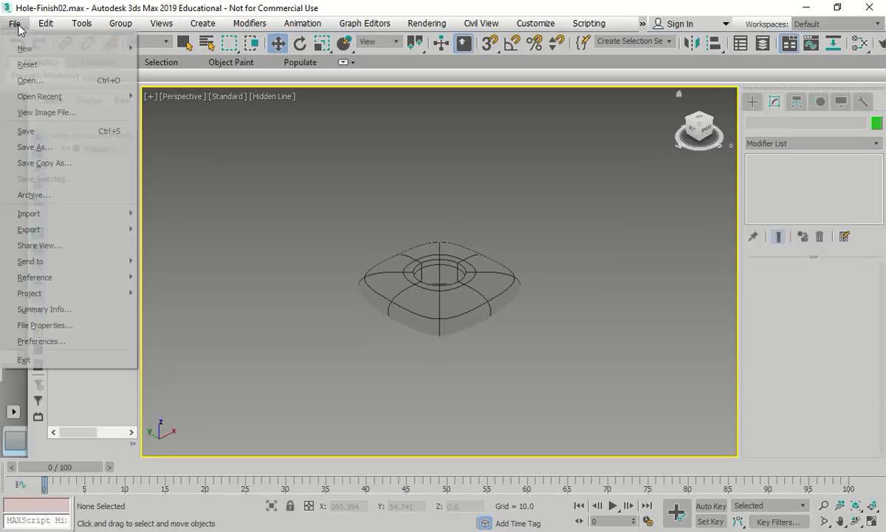
click(44, 147)
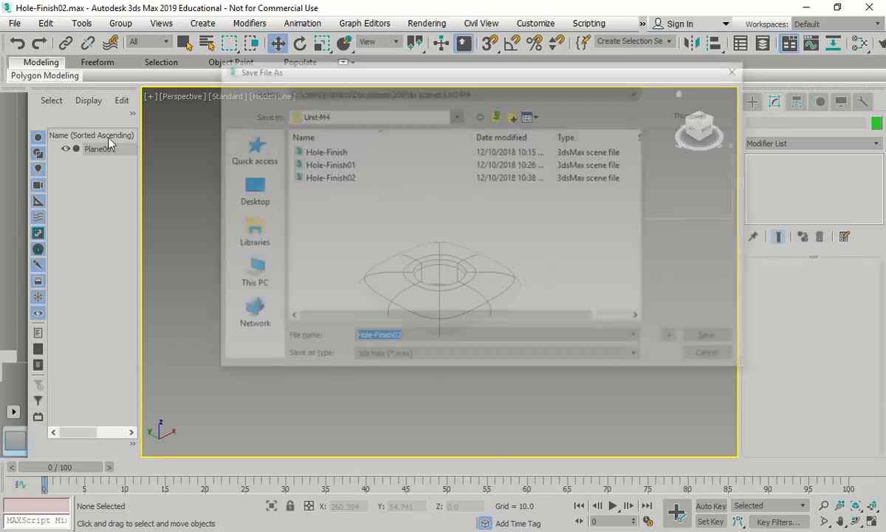
text(Hole-Finish)
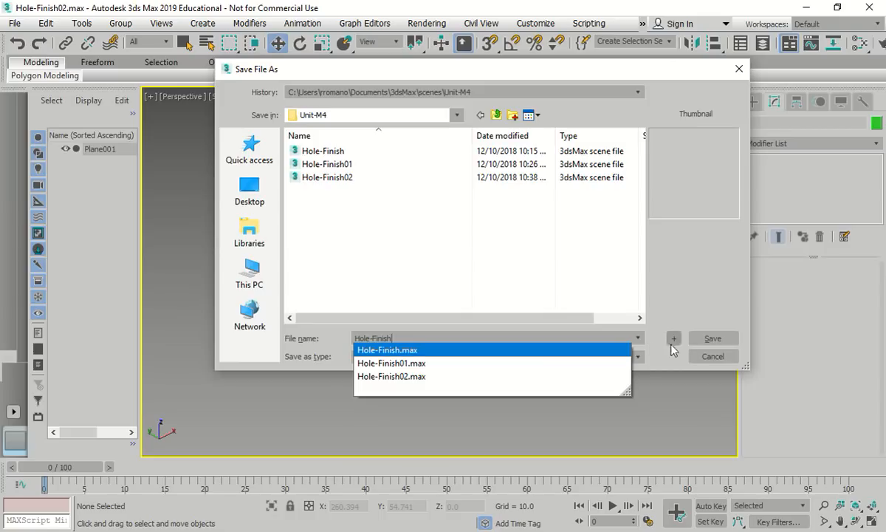
click(709, 339)
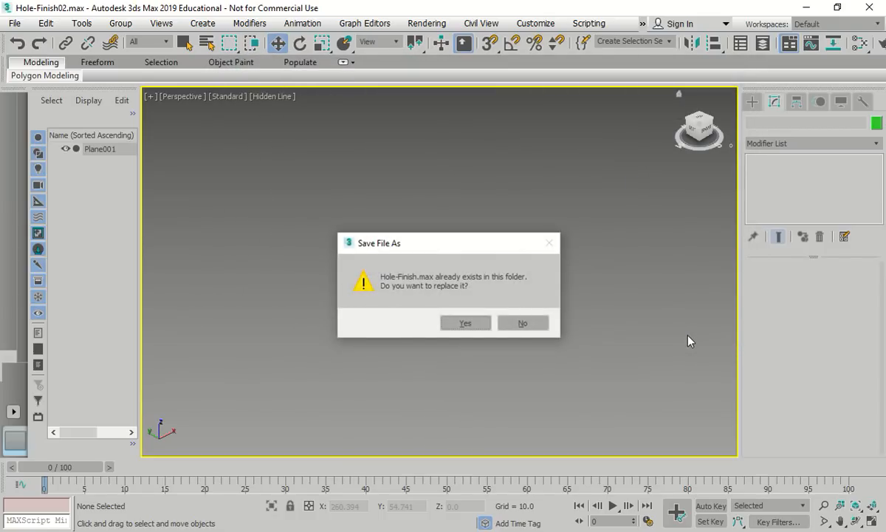
click(465, 323)
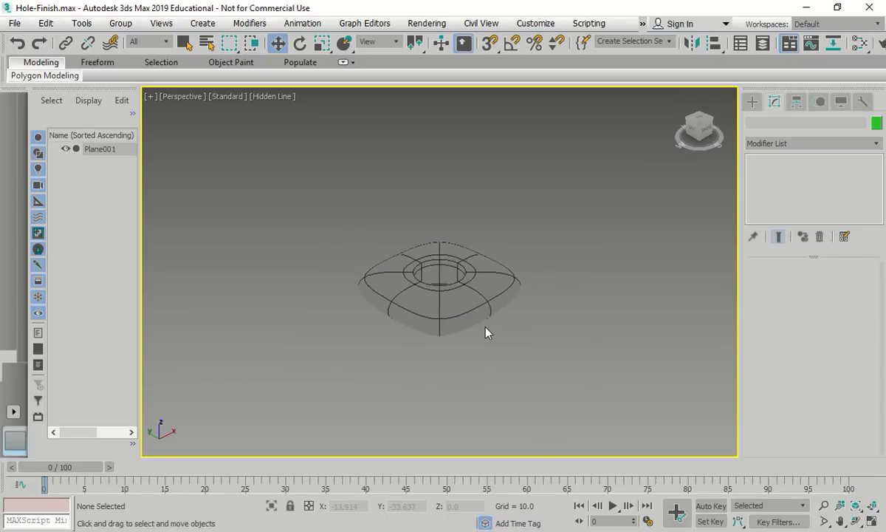